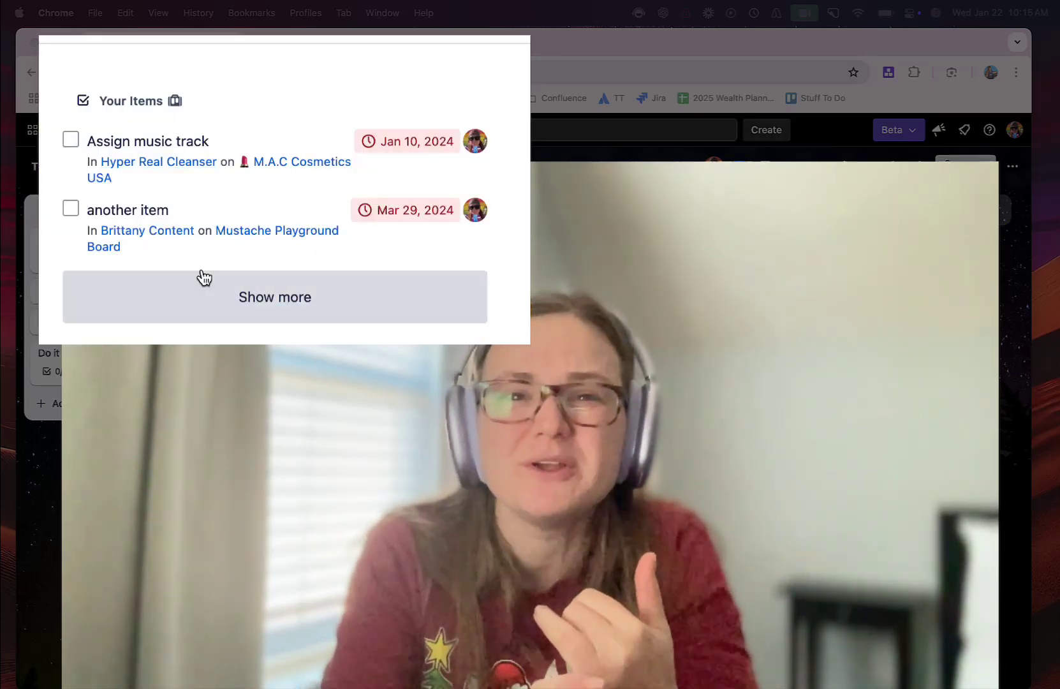
# From the board's Power-Ups panel, search the power-ups directory for 'checklist summary'
pyautogui.click(204, 277)
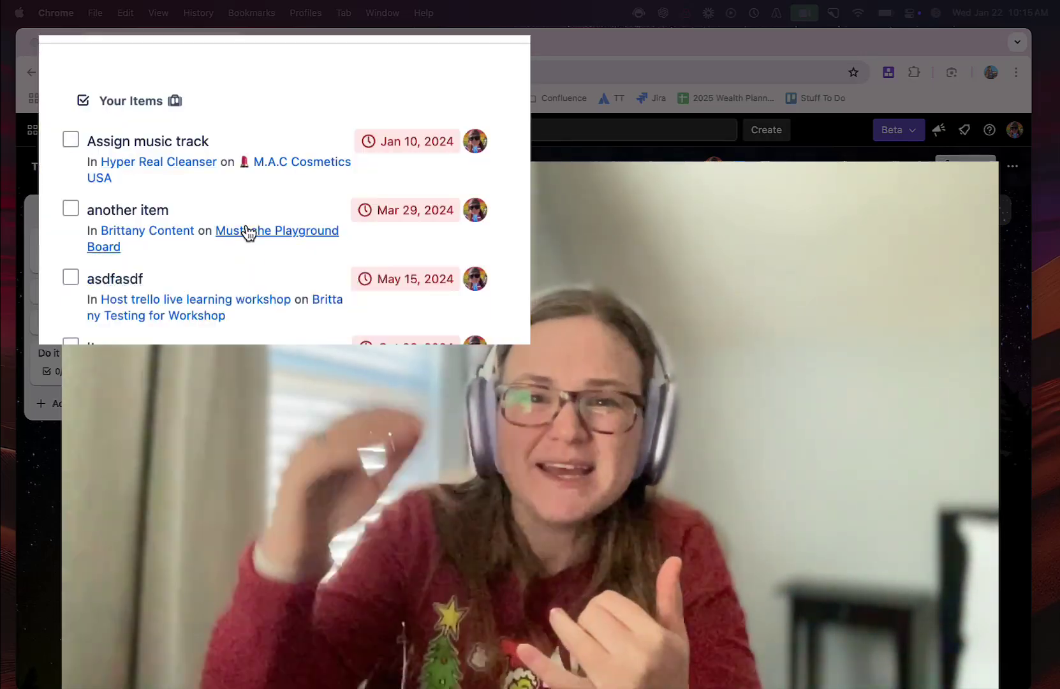
pyautogui.scroll(-5, 248, 231)
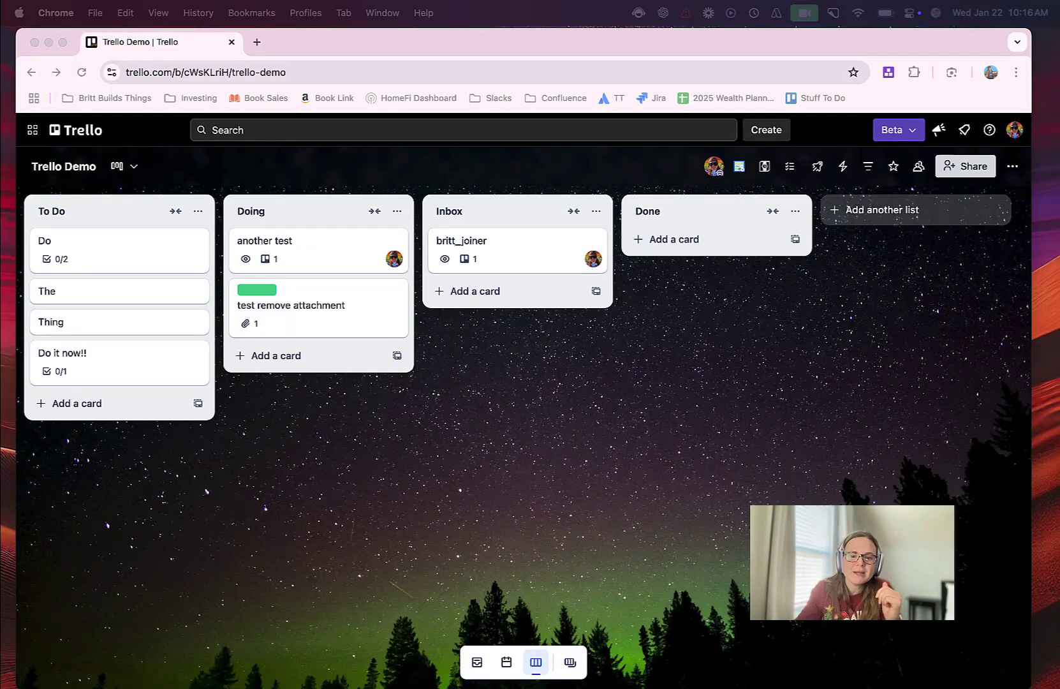
pyautogui.click(840, 490)
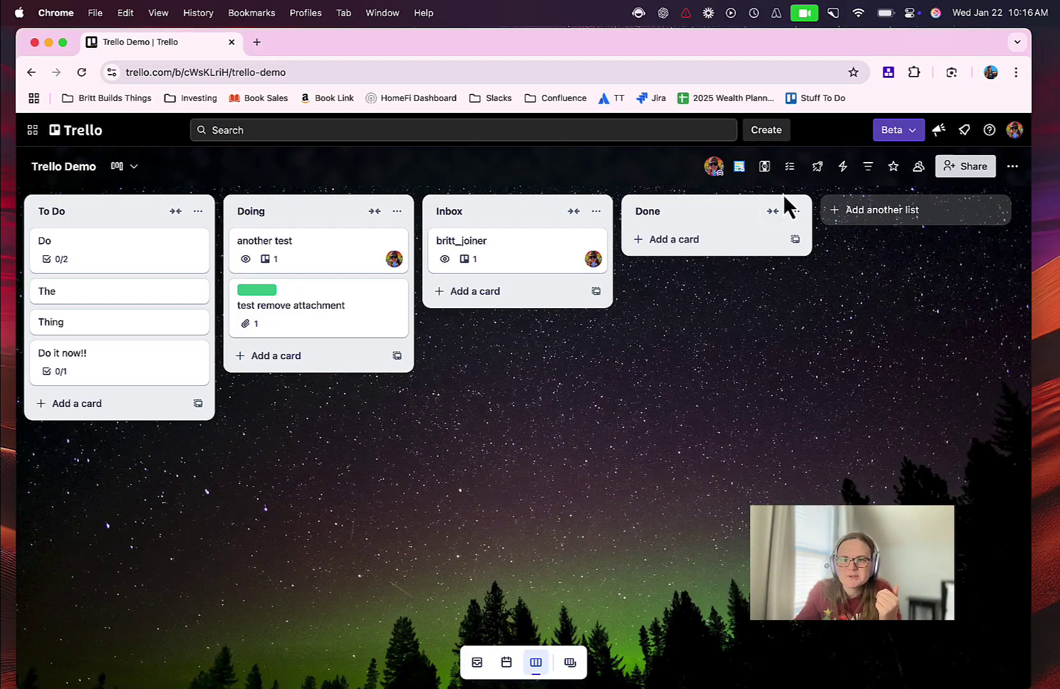
pyautogui.click(815, 172)
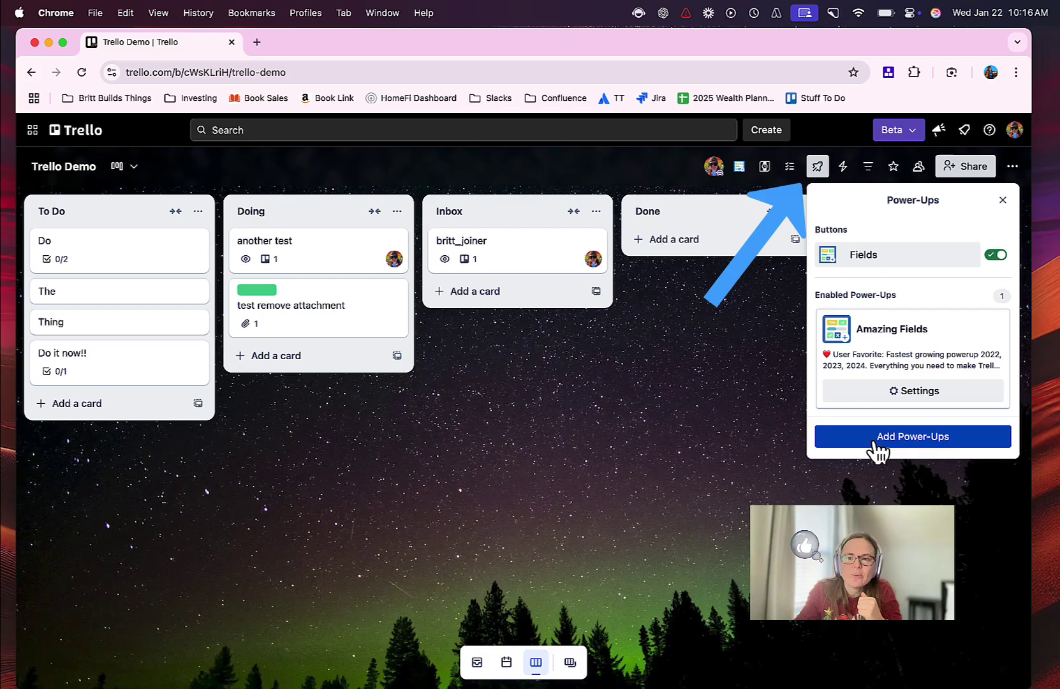
pyautogui.click(876, 442)
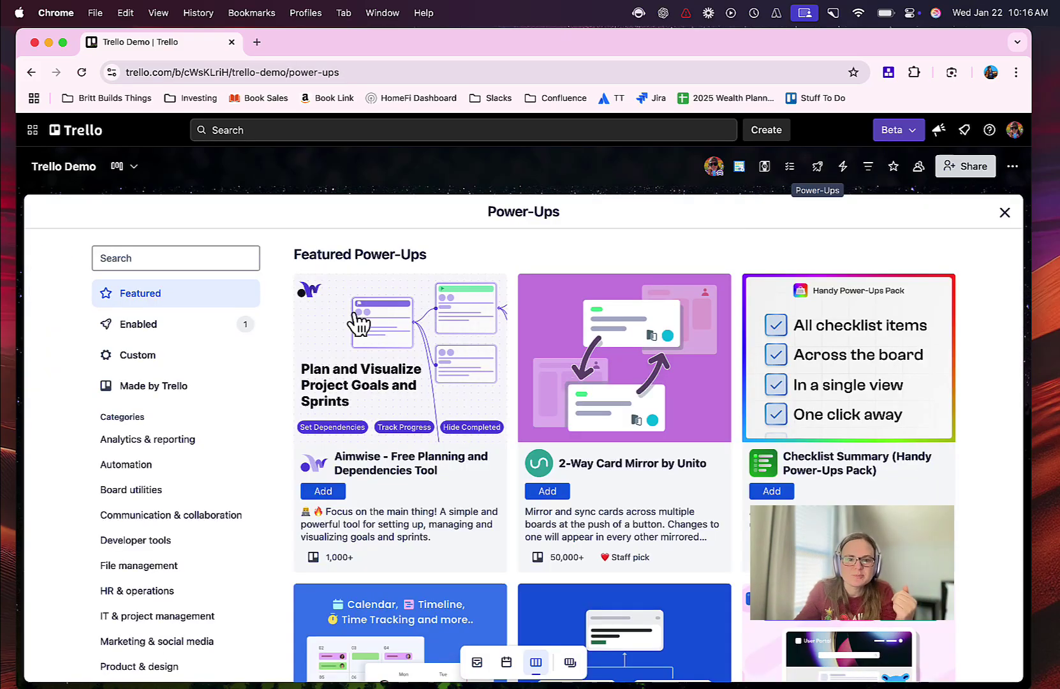
pyautogui.click(201, 260)
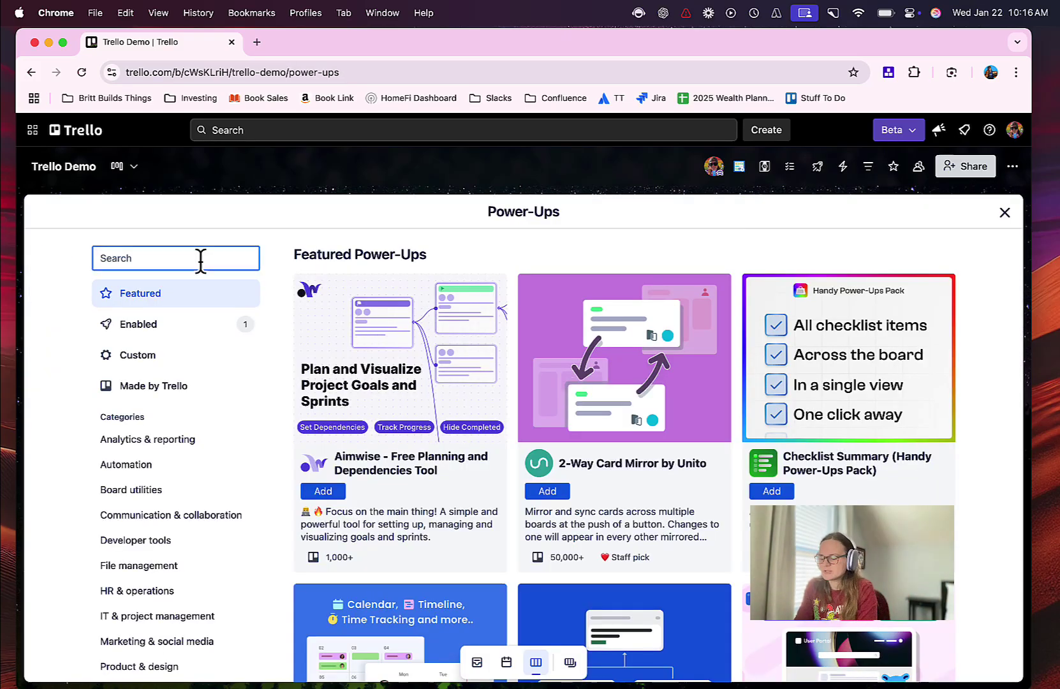
pyautogui.write('checklist')
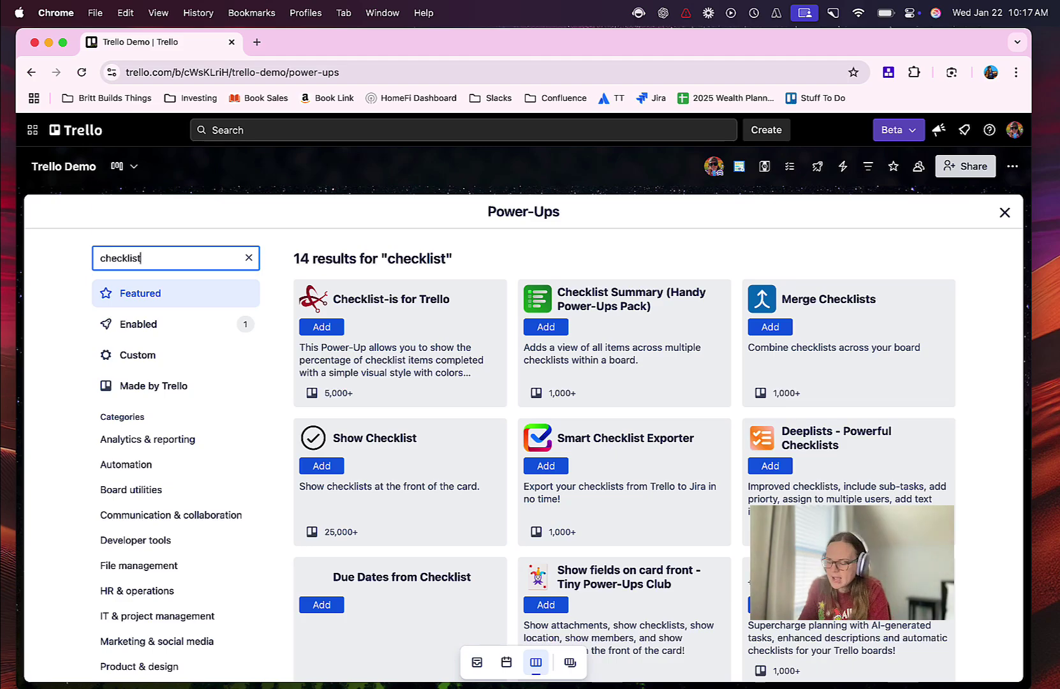
pyautogui.write(' summary')
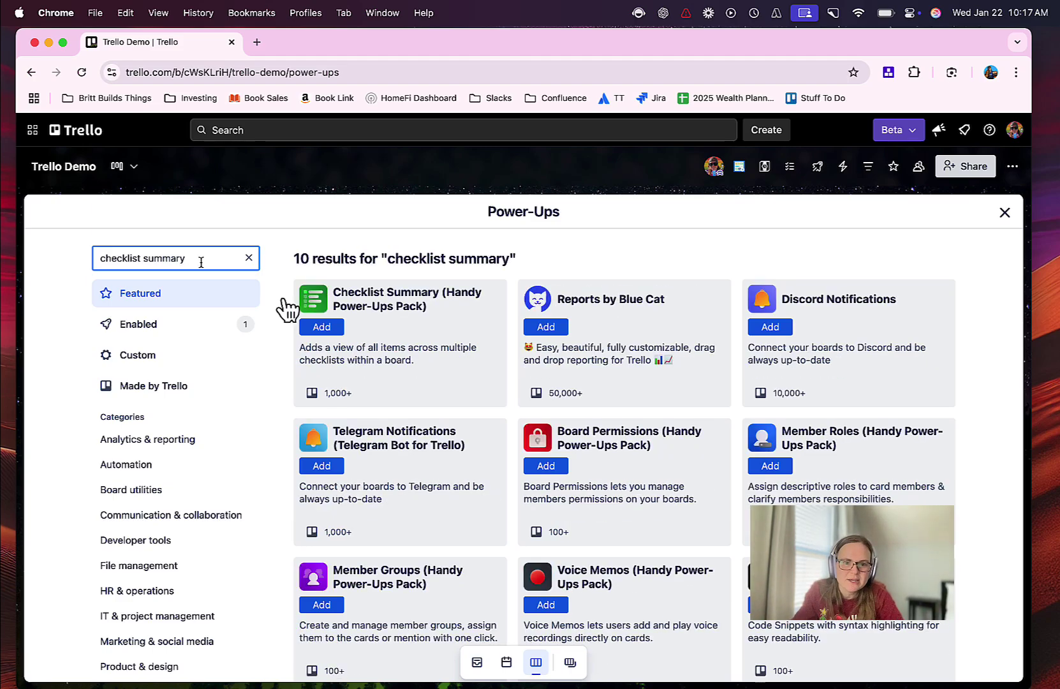
# Review the Checklist Summary details page and add it to the Trello Demo board
pyautogui.click(391, 366)
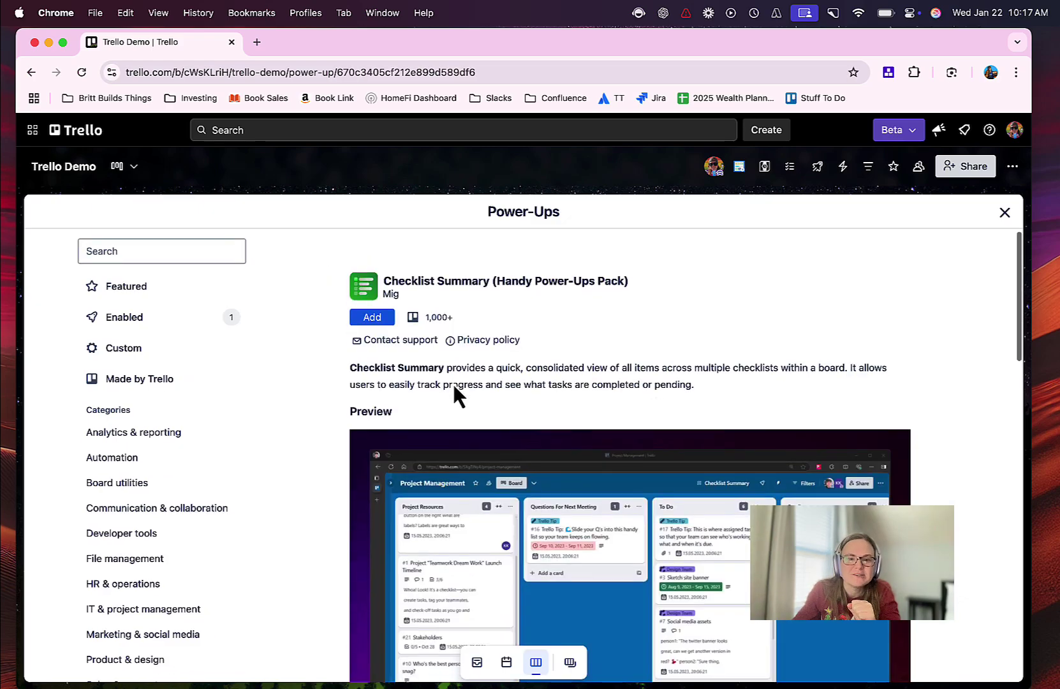
pyautogui.scroll(-1, 453, 383)
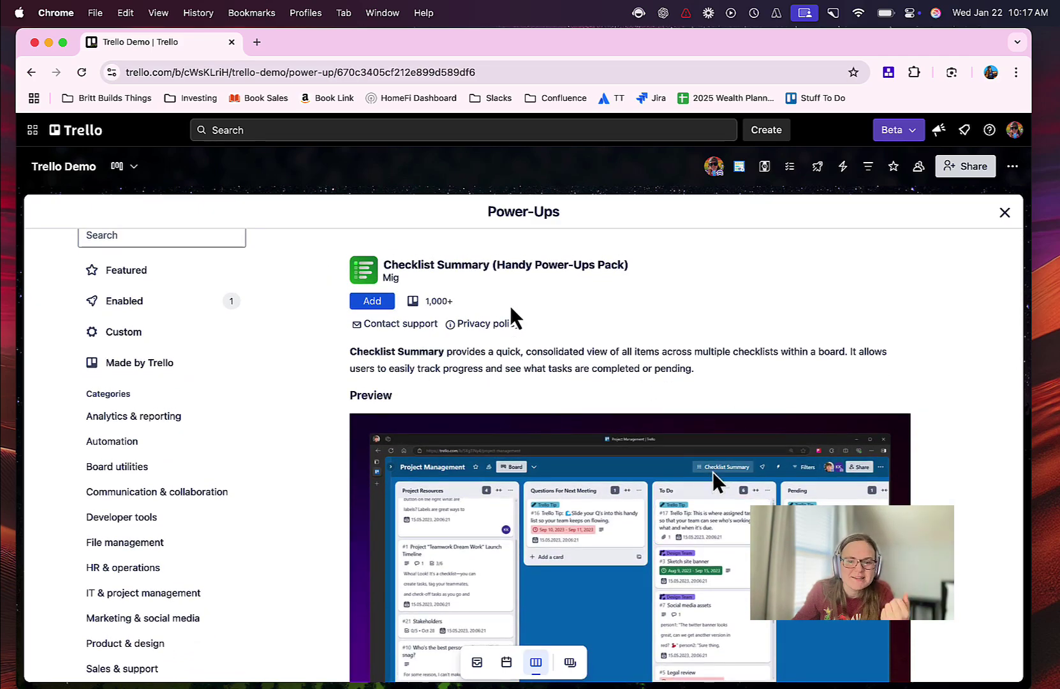
pyautogui.scroll(-5, 564, 349)
pyautogui.scroll(-3, 565, 351)
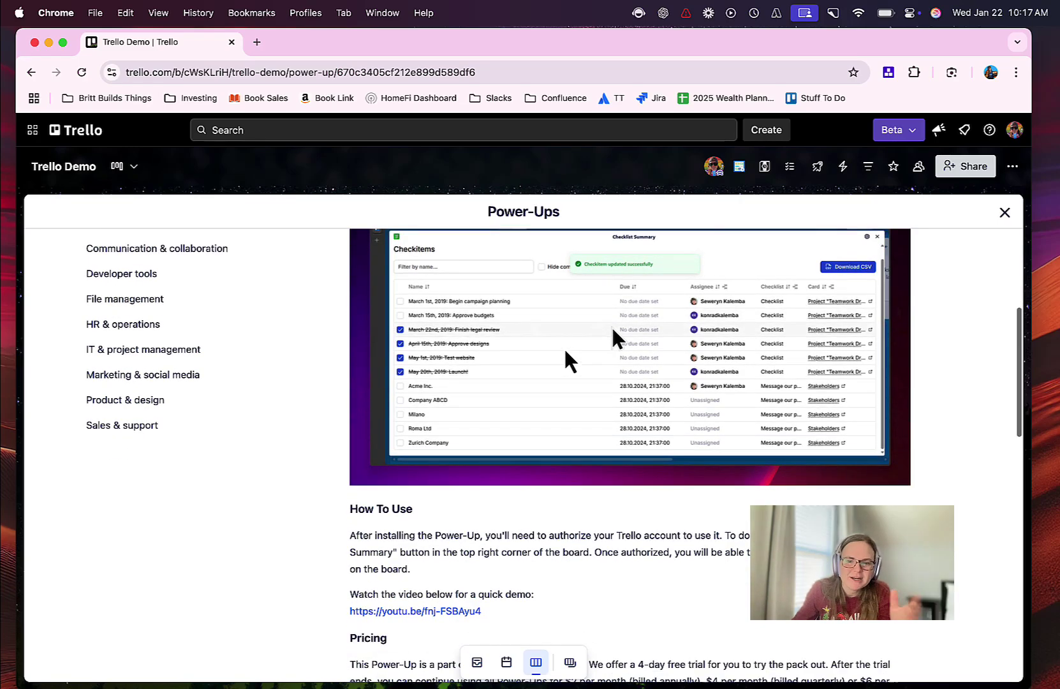
pyautogui.scroll(-12, 570, 360)
pyautogui.scroll(-10, 568, 360)
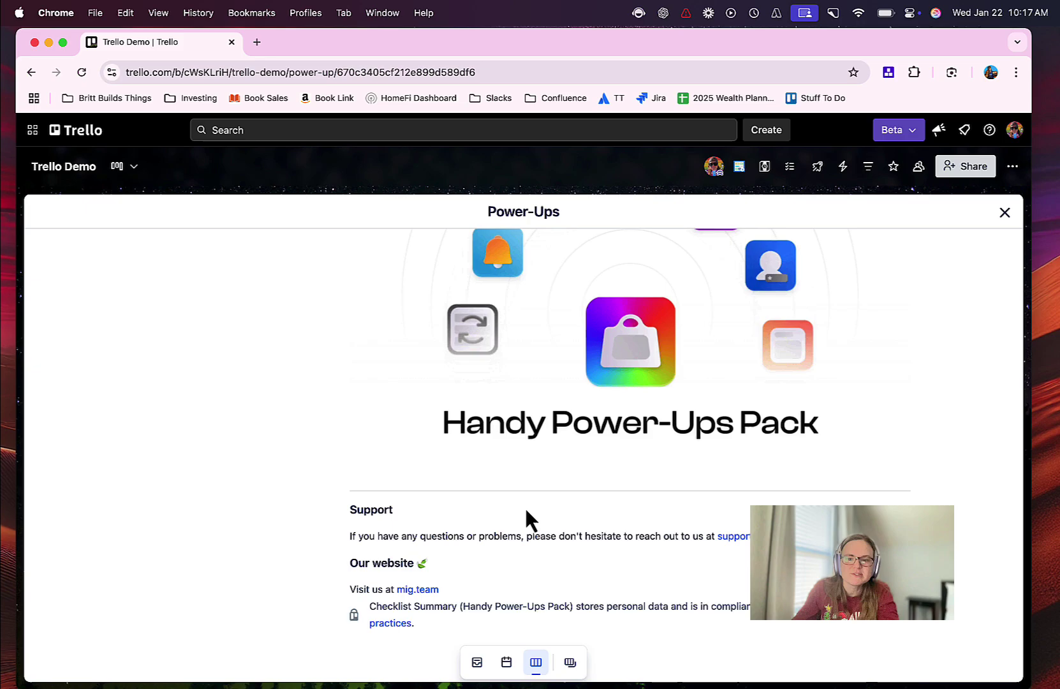
pyautogui.scroll(20, 520, 504)
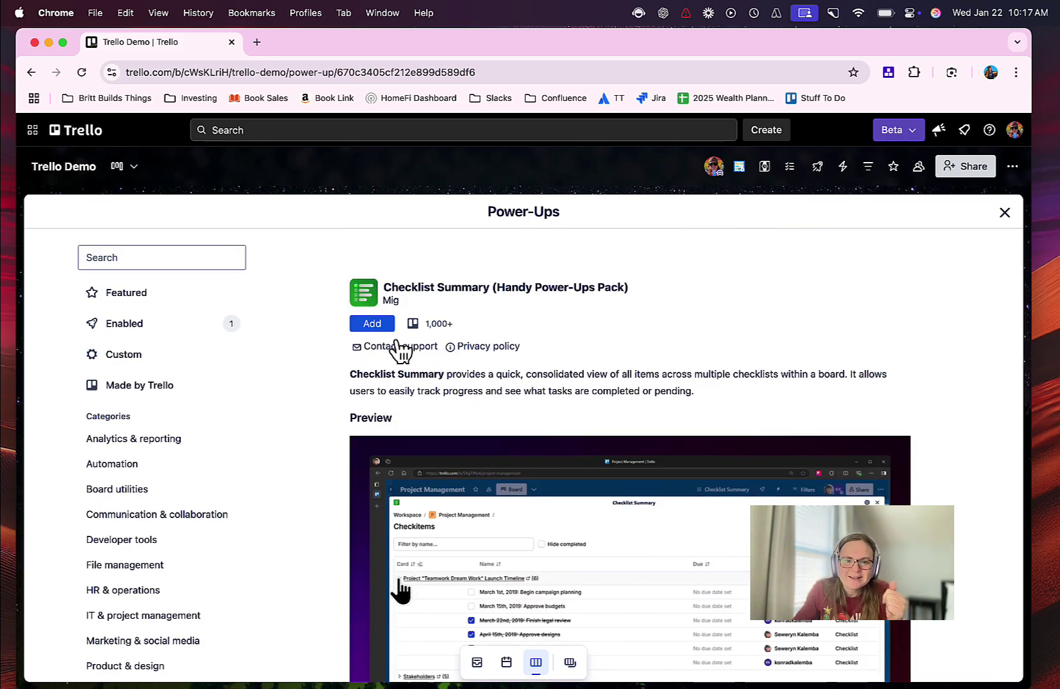
pyautogui.click(373, 324)
pyautogui.click(651, 552)
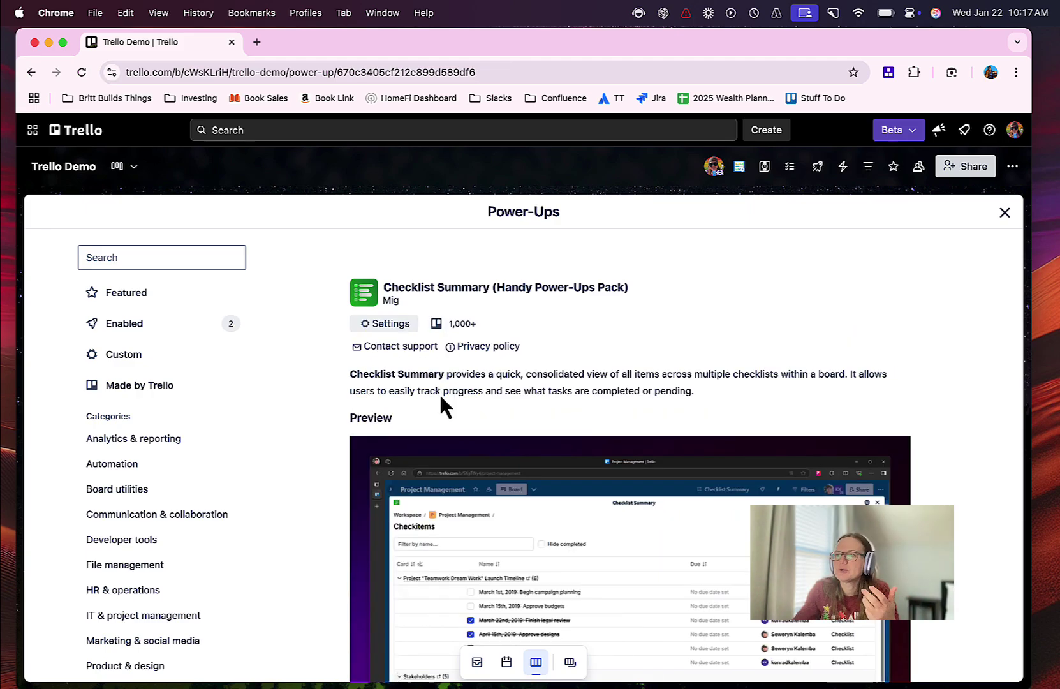
pyautogui.click(1005, 213)
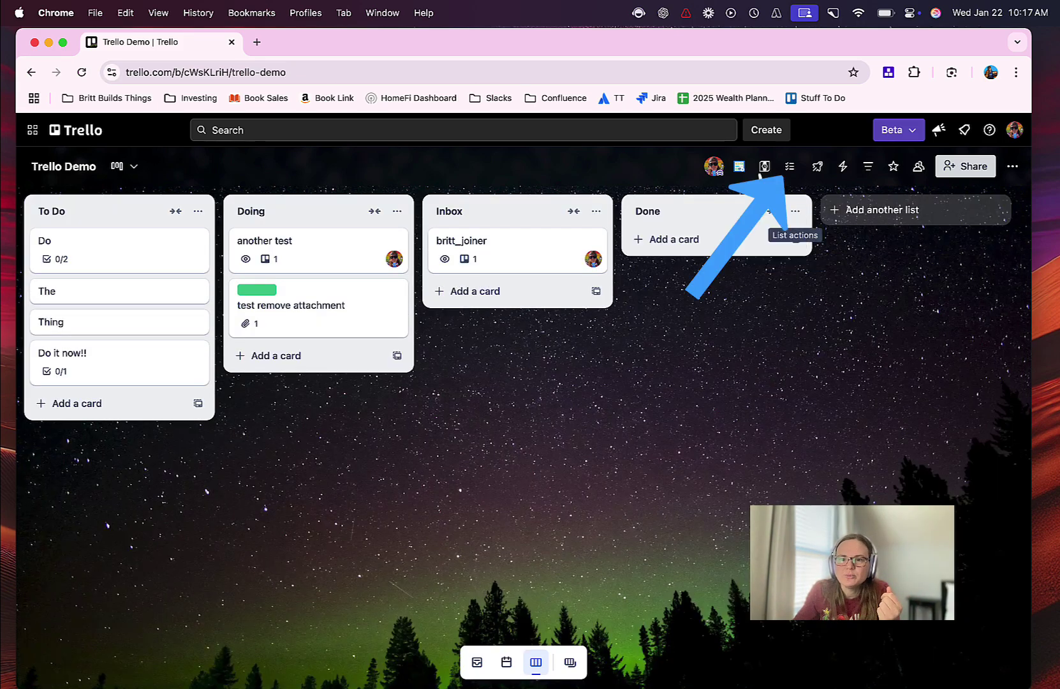
pyautogui.click(789, 167)
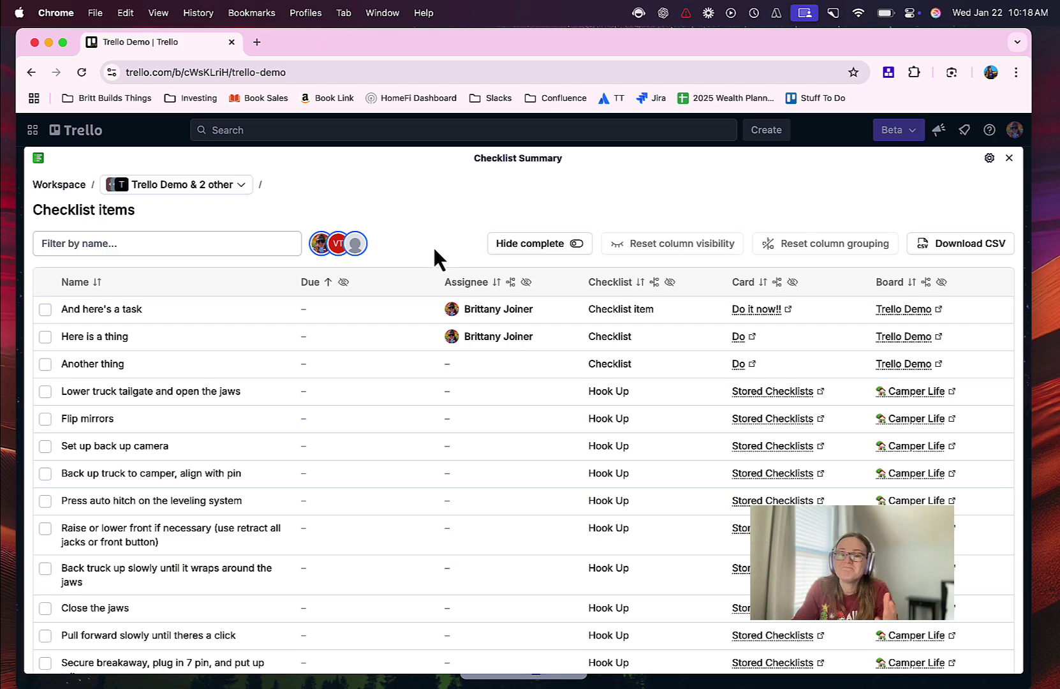
# Add a checklist to the Inbox card containing the item 'new checklist item'
pyautogui.click(1009, 157)
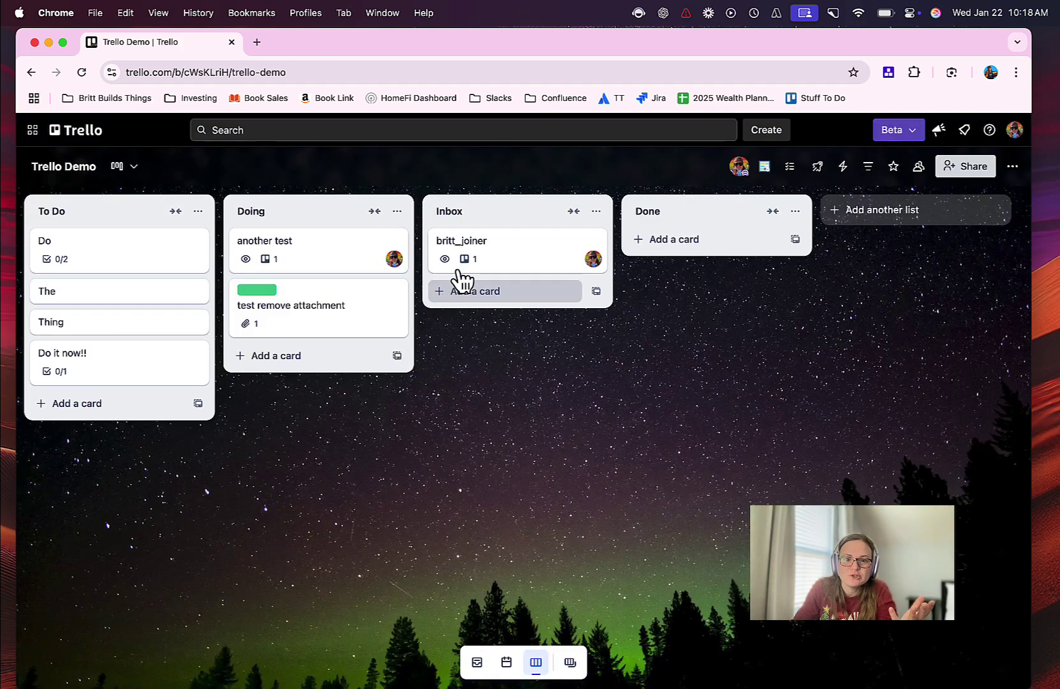
pyautogui.click(522, 250)
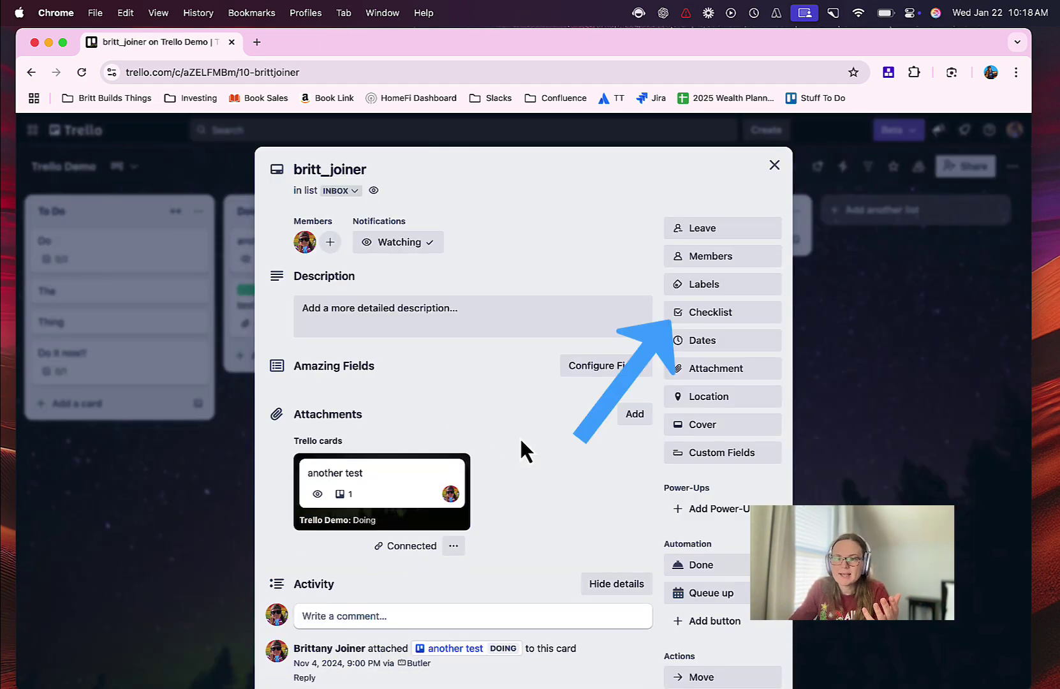
pyautogui.click(711, 312)
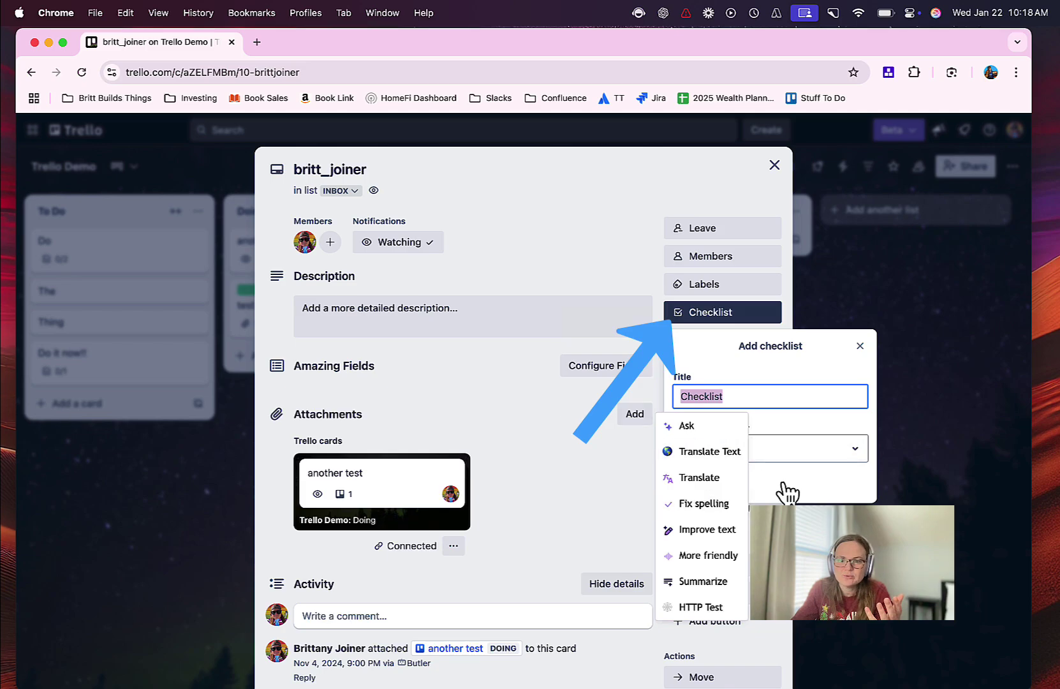
pyautogui.click(698, 483)
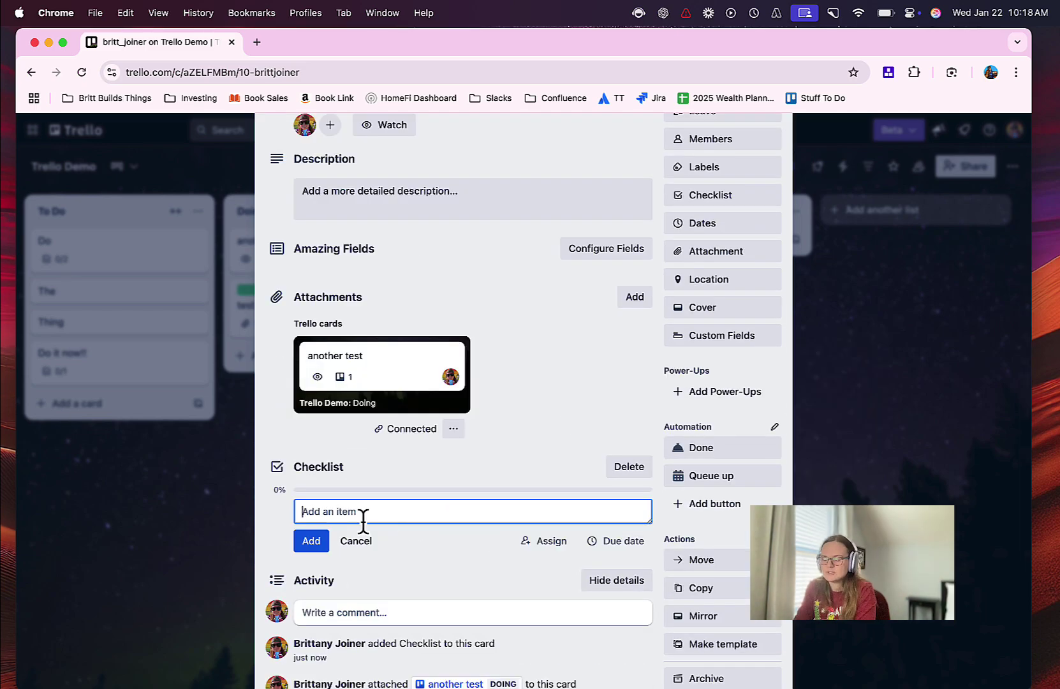
pyautogui.write('new checklist item')
pyautogui.press('Return')
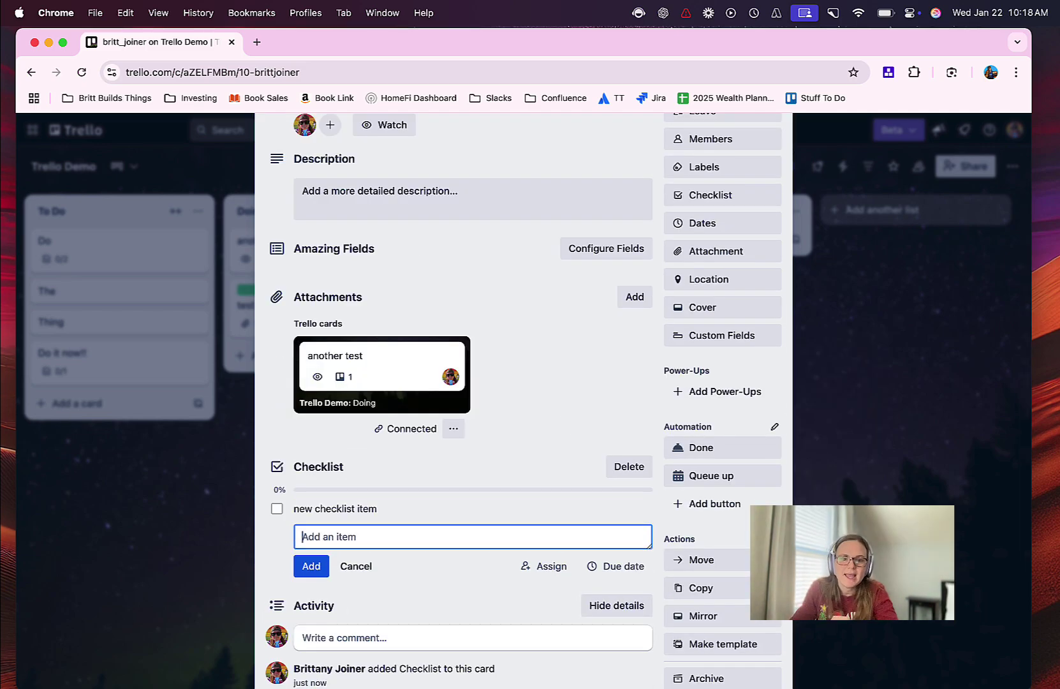
# Assign that checklist item to a board member and give it a Jan 21 due date
pyautogui.click(618, 508)
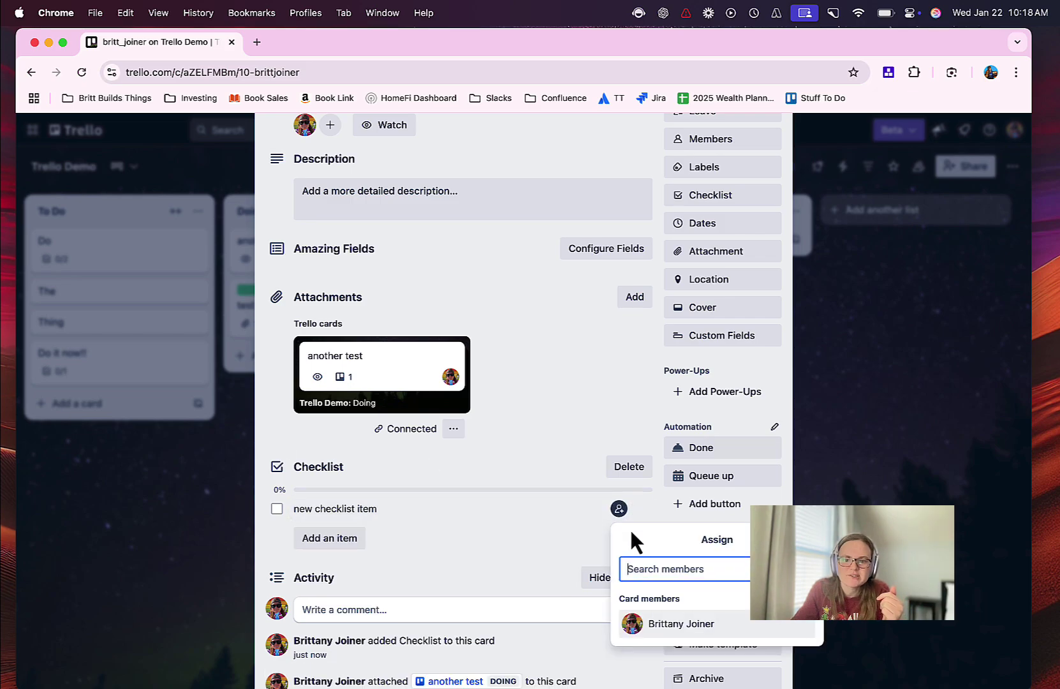
pyautogui.click(596, 508)
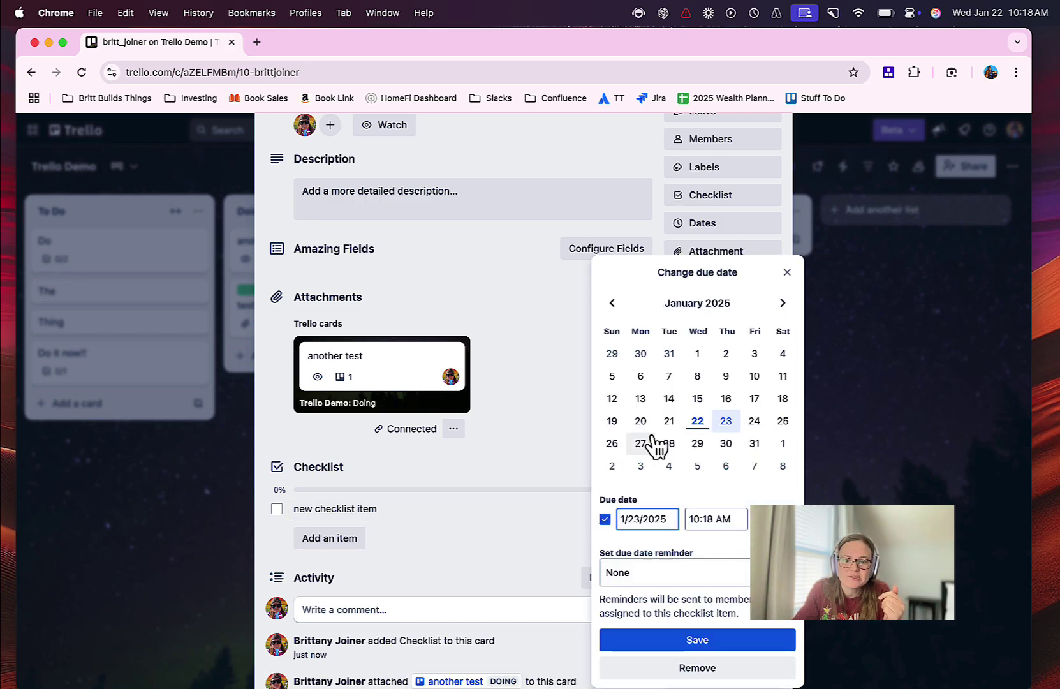
pyautogui.click(677, 640)
pyautogui.click(824, 471)
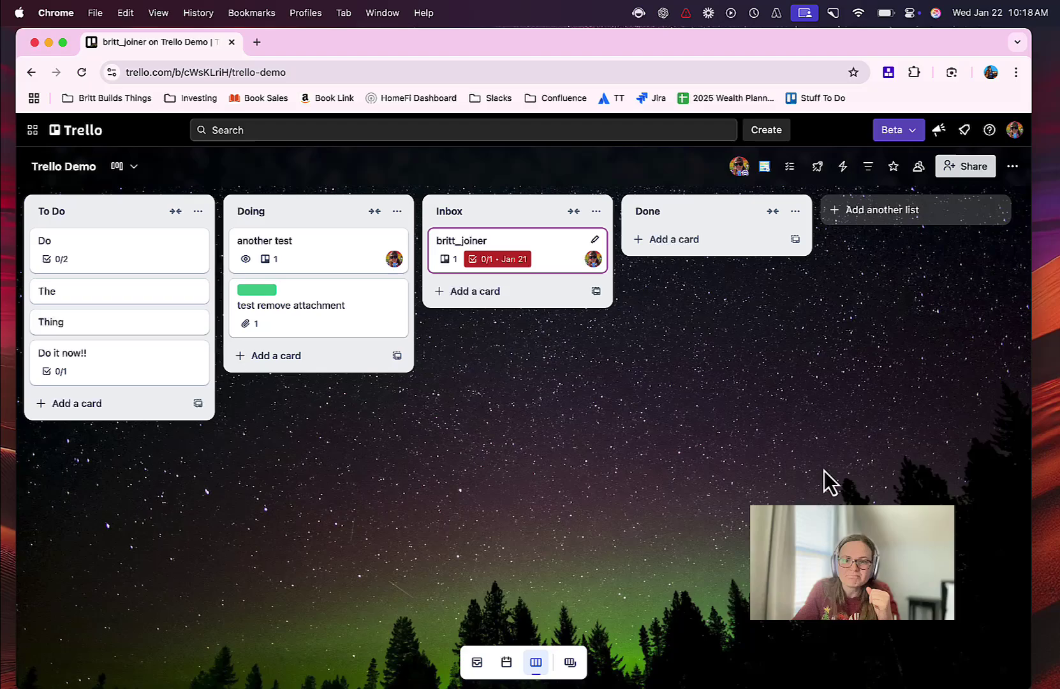
# In the Checklist Summary, set 'And here's a task' to be due on the 24th
pyautogui.click(792, 168)
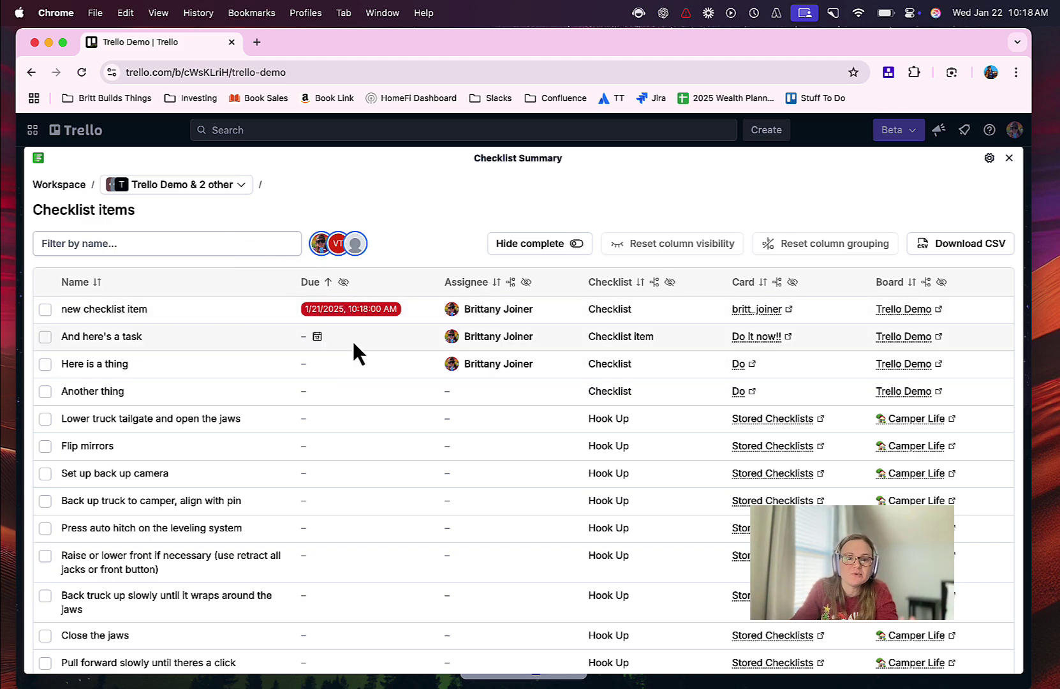
pyautogui.click(317, 336)
pyautogui.click(477, 535)
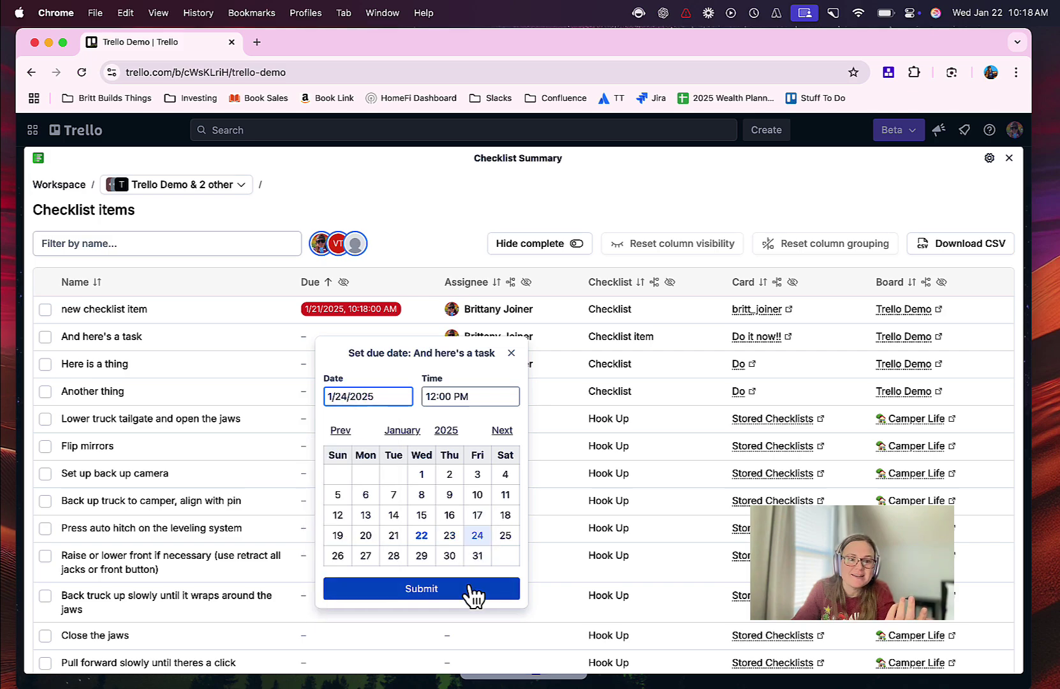
pyautogui.click(473, 591)
# Assign 'Another thing' to the board member and hide unassigned items
pyautogui.click(465, 394)
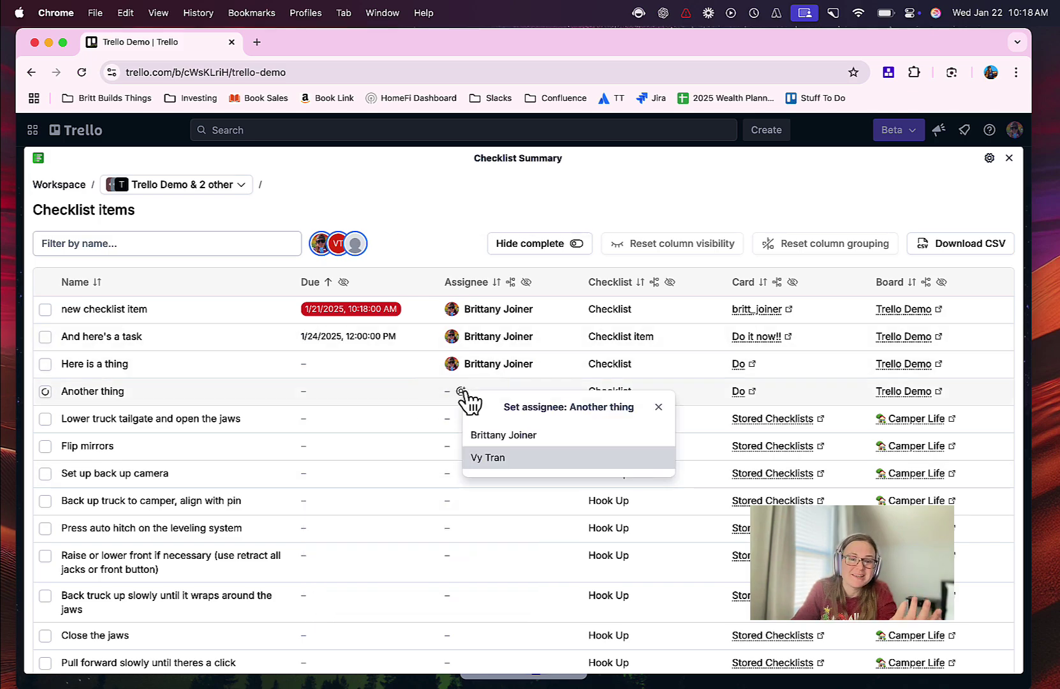
pyautogui.click(518, 437)
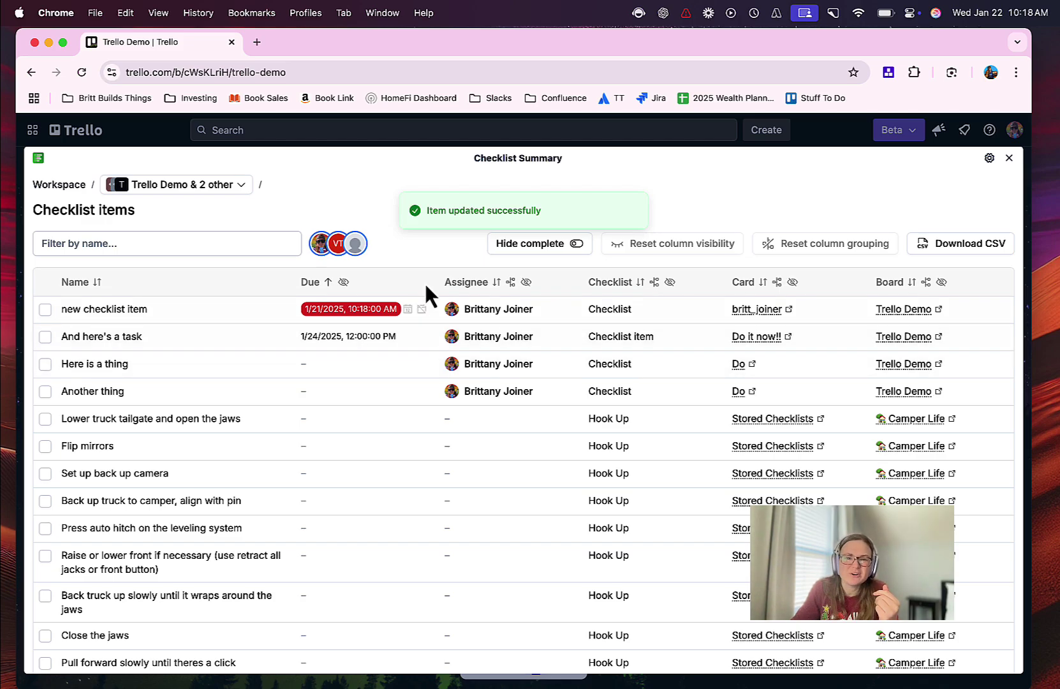
pyautogui.click(356, 248)
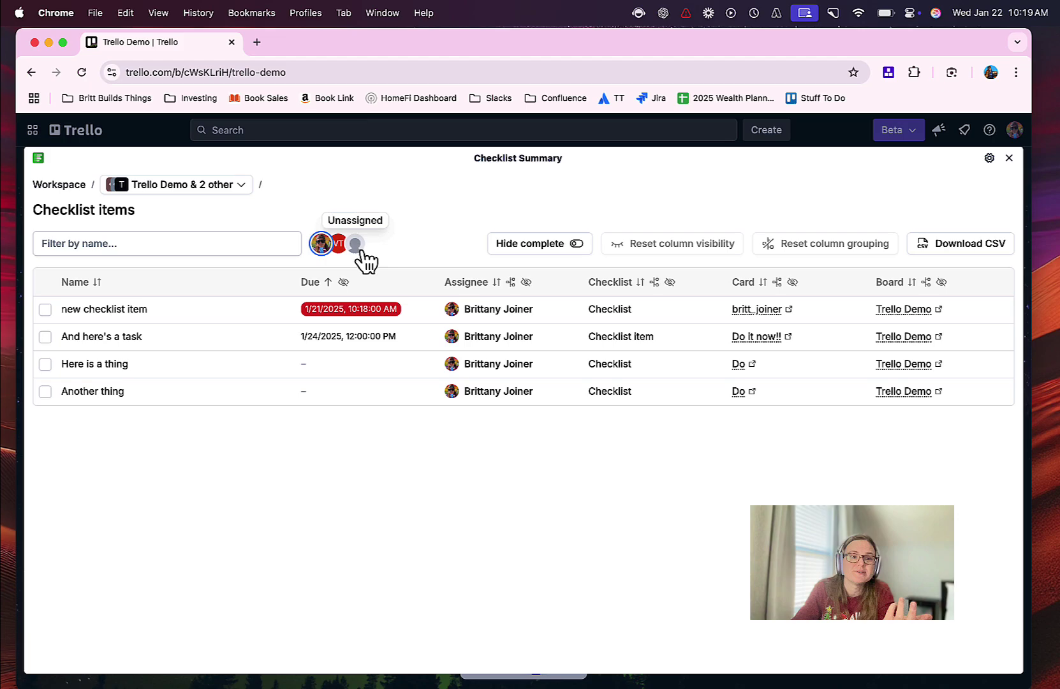
pyautogui.click(141, 245)
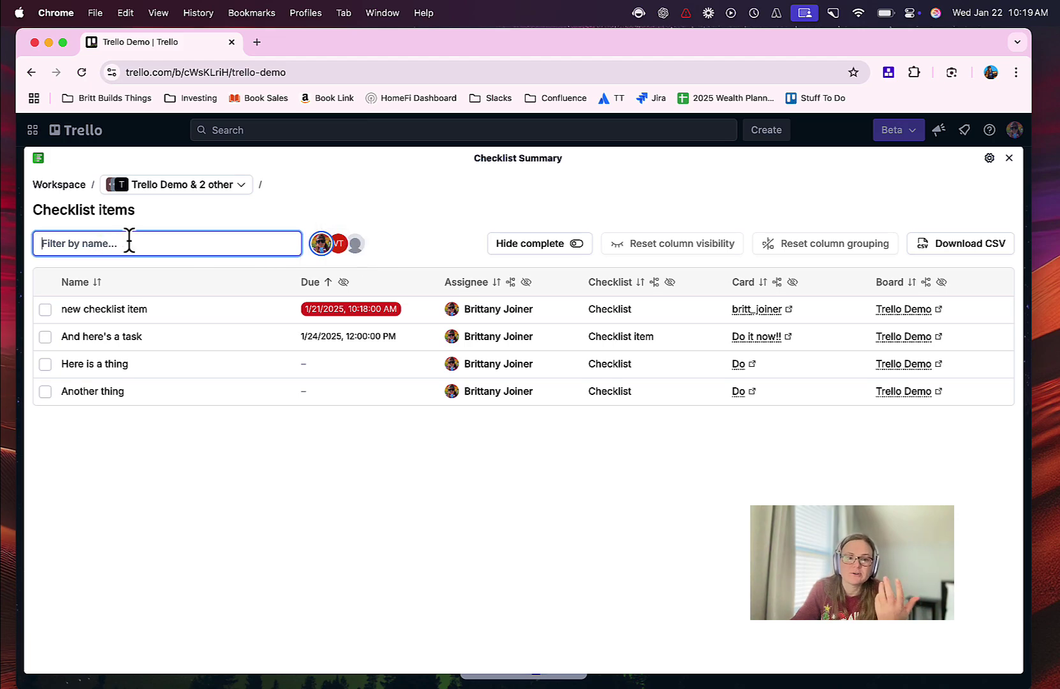
pyautogui.write('vy')
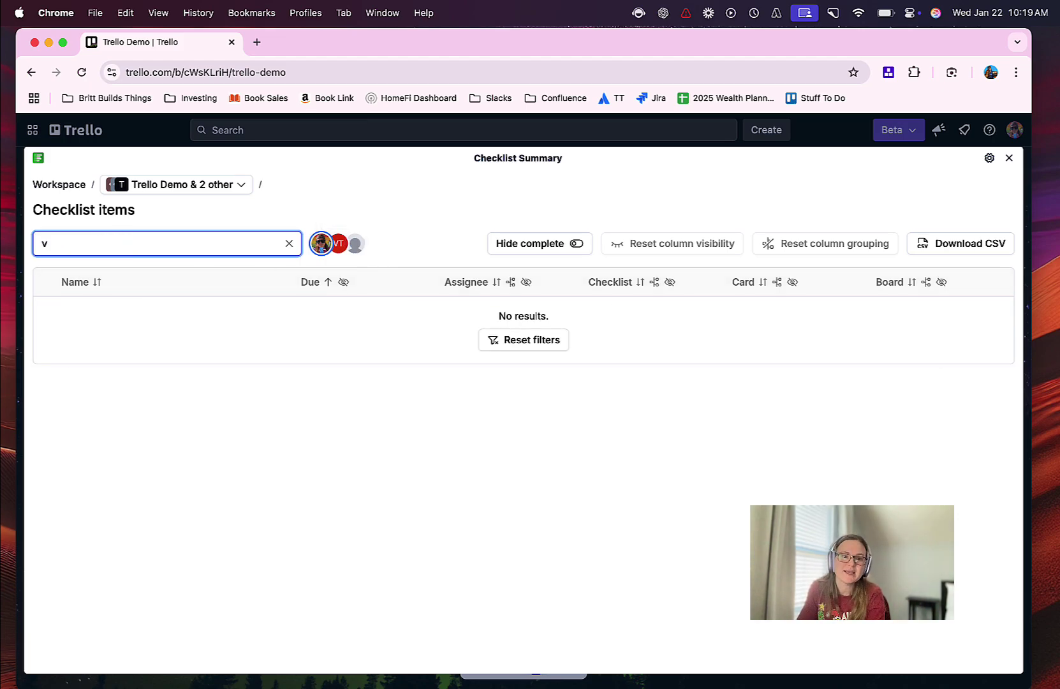
pyautogui.press('BackSpace')
pyautogui.write('task')
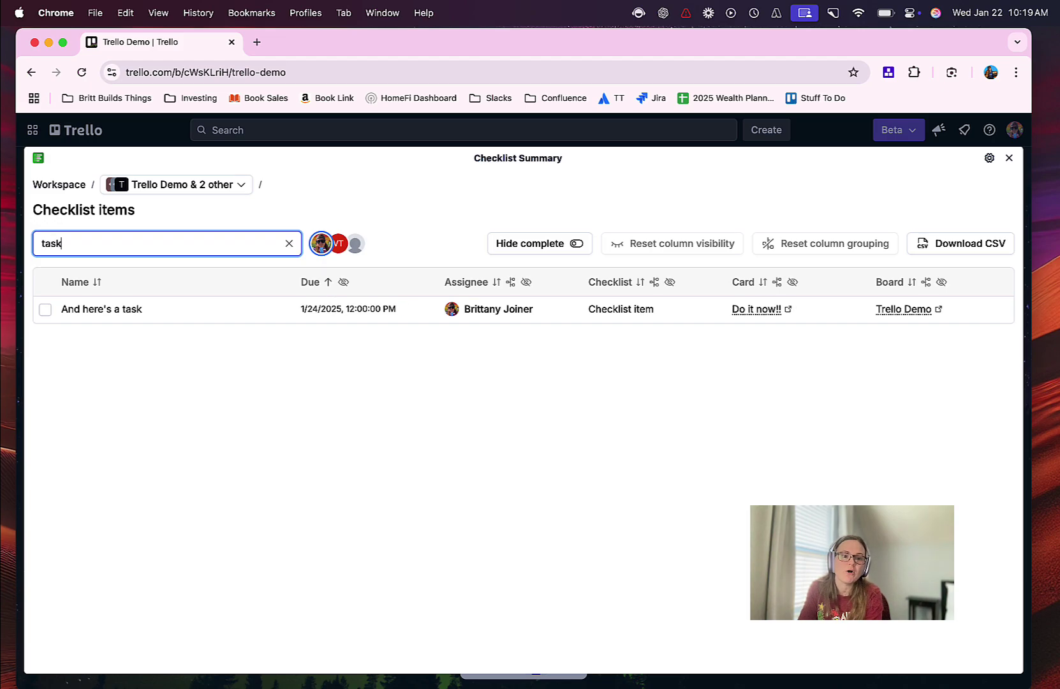
pyautogui.press('BackSpace')
pyautogui.press('BackSpace')
pyautogui.press('BackSpace')
pyautogui.press('BackSpace')
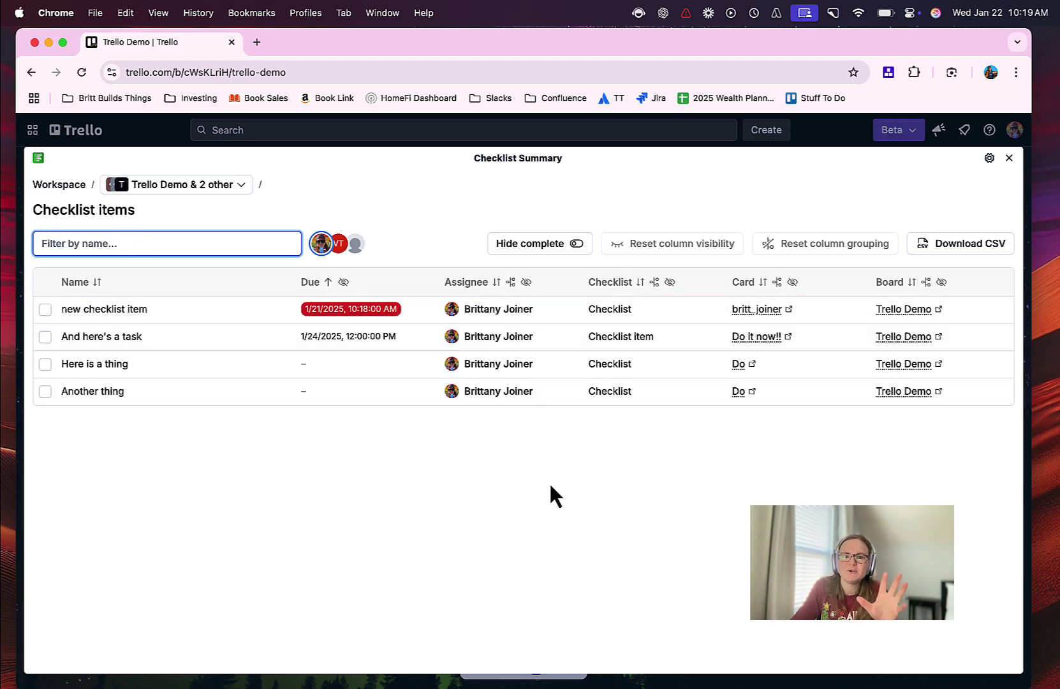
pyautogui.click(479, 482)
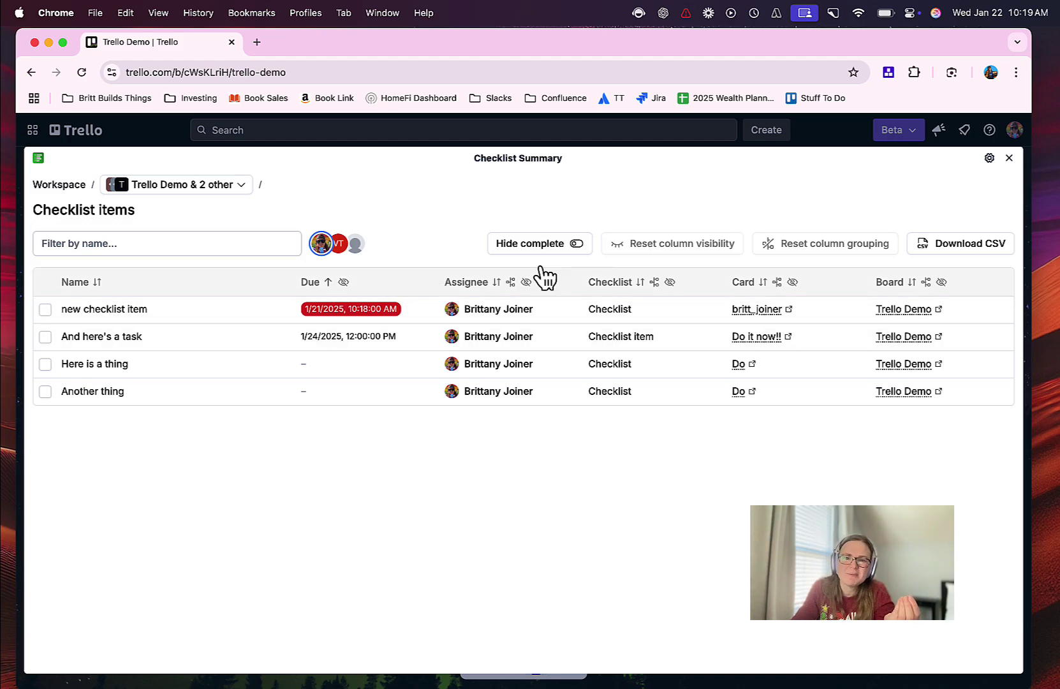
# Hide completed checklist items and include unassigned items alongside the member's
pyautogui.click(576, 245)
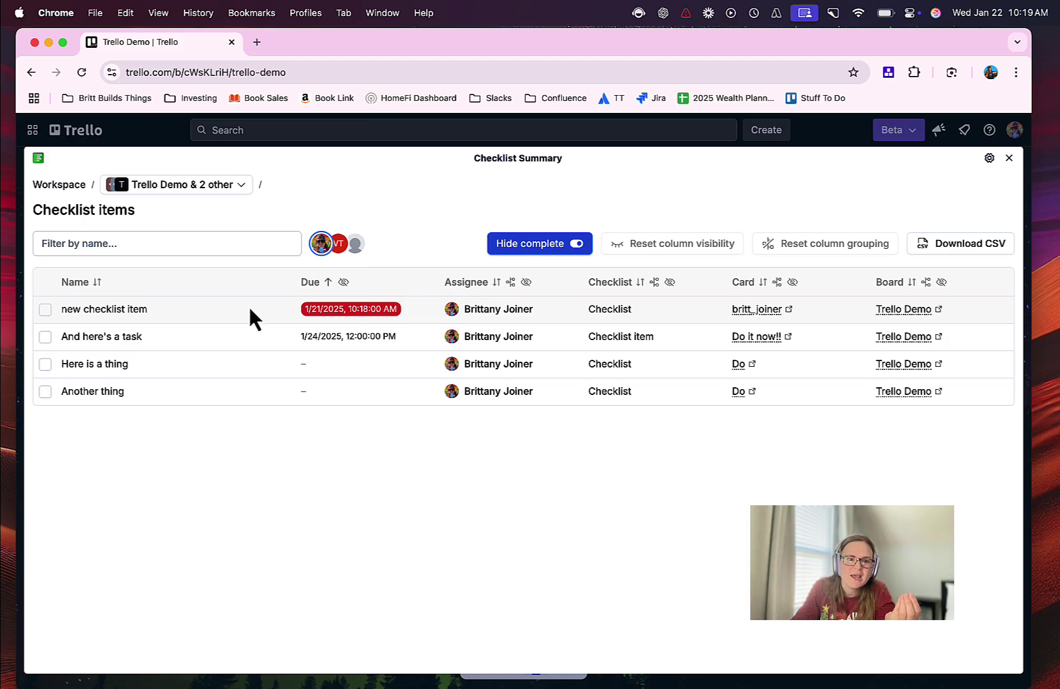
pyautogui.click(321, 245)
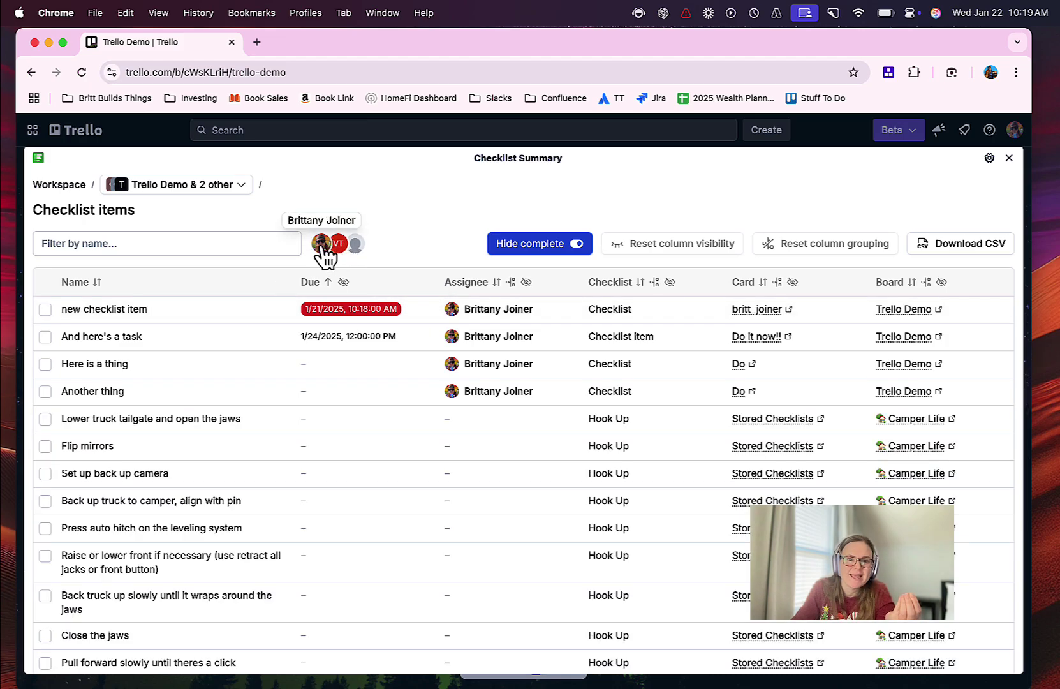
pyautogui.click(321, 246)
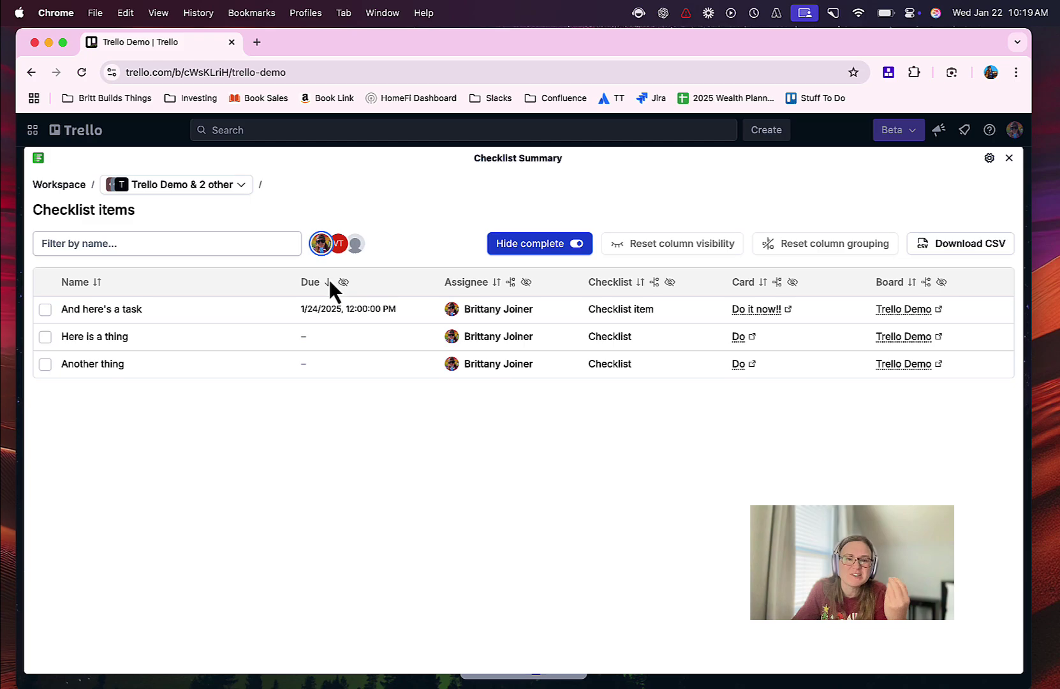
pyautogui.click(355, 245)
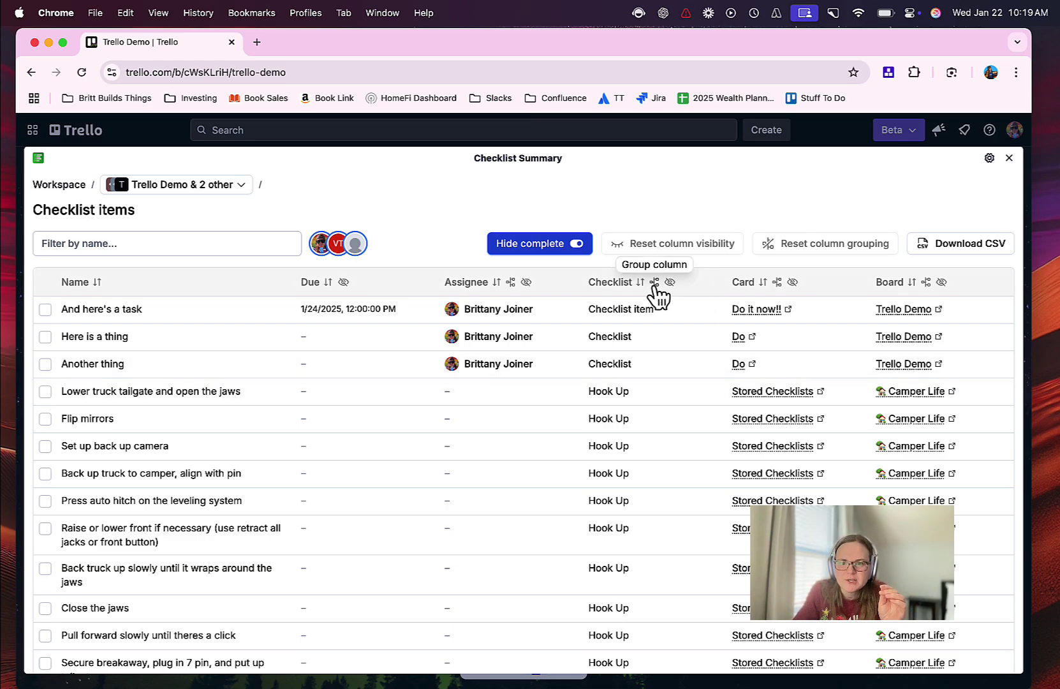
# Group items by Assignee and inspect the 3-item member group and 208-item unassigned group
pyautogui.click(510, 282)
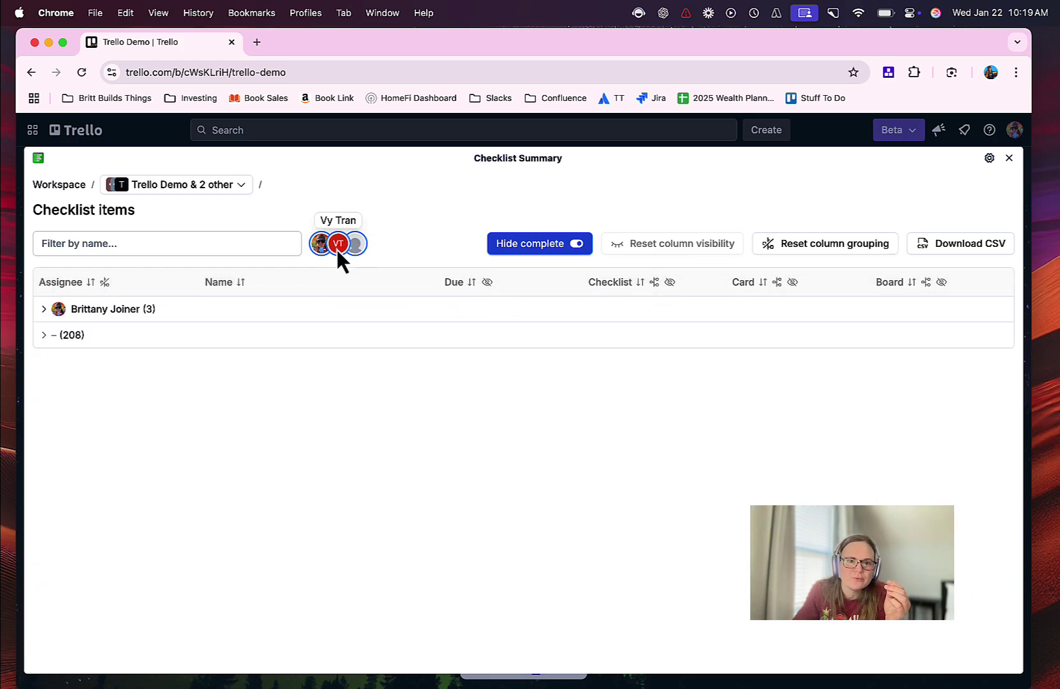
pyautogui.click(44, 310)
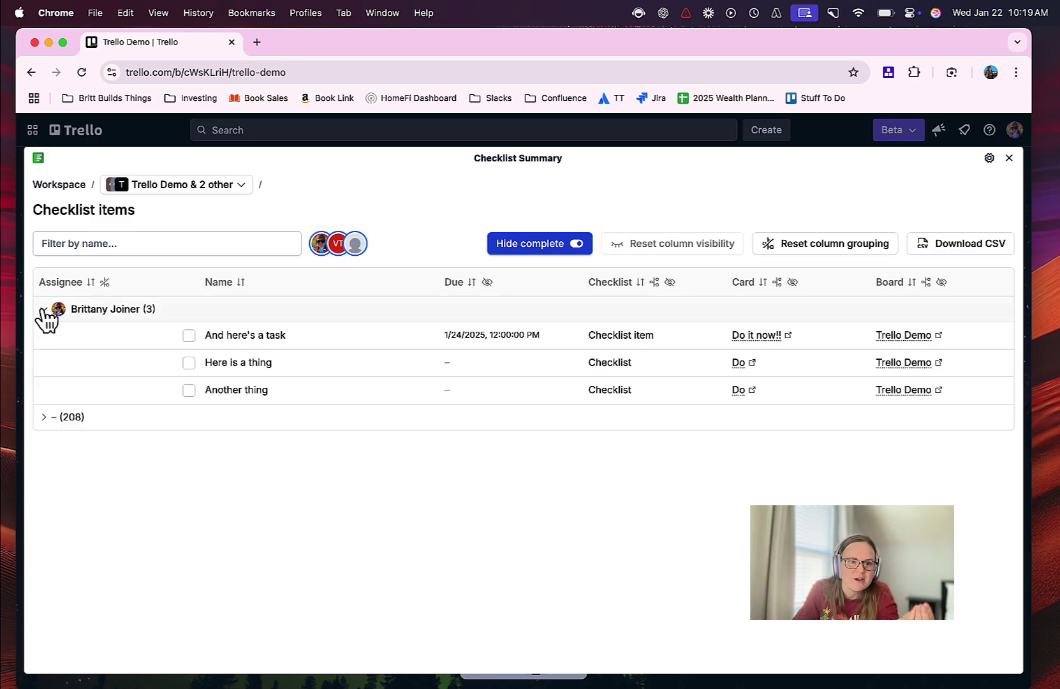
pyautogui.click(42, 308)
pyautogui.click(44, 335)
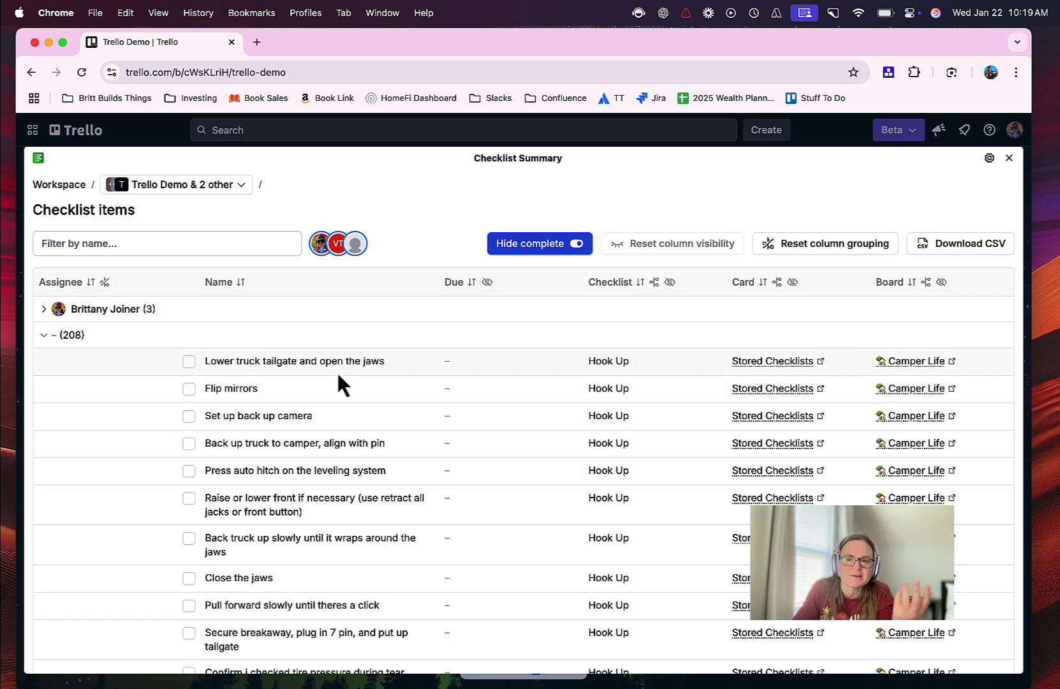
pyautogui.click(44, 335)
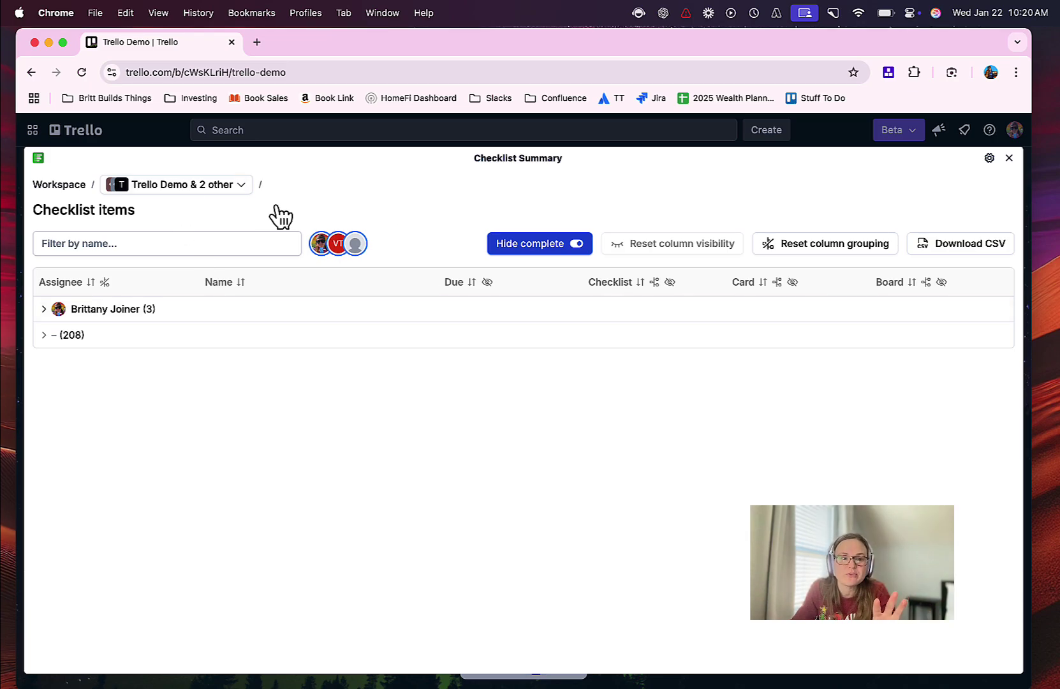
pyautogui.click(227, 187)
pyautogui.scroll(-10, 493, 445)
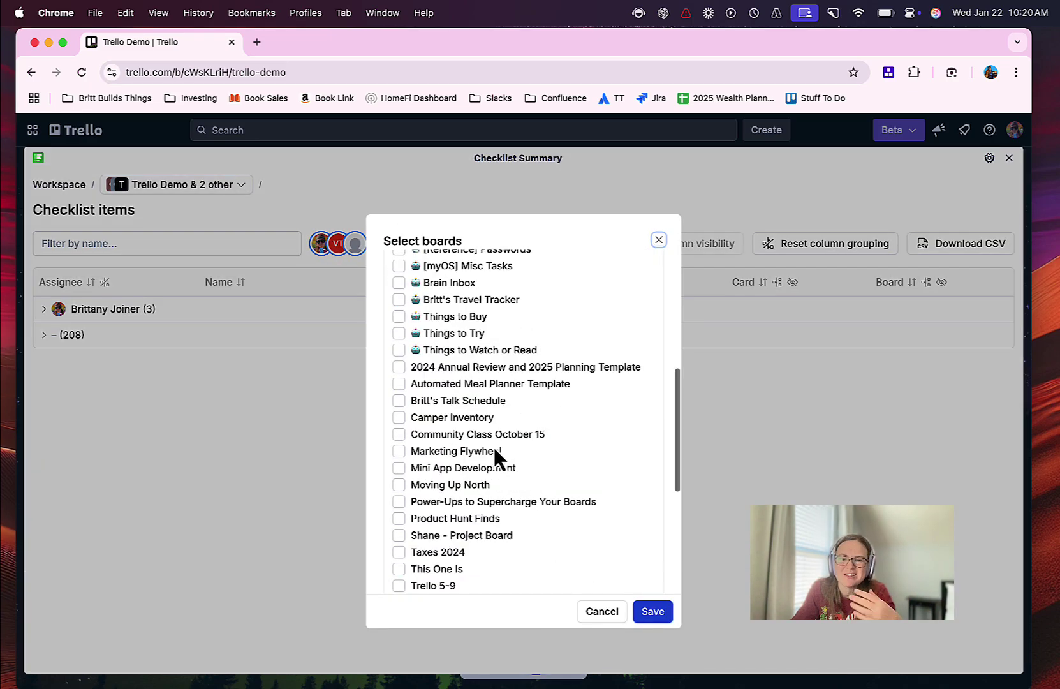
pyautogui.scroll(10, 493, 446)
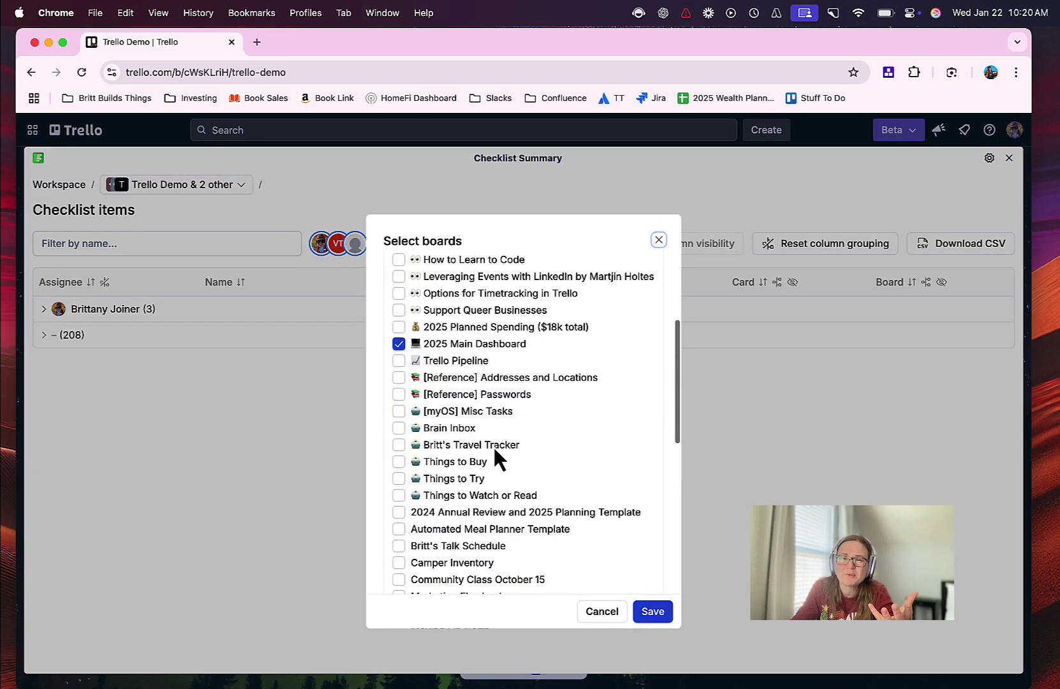
pyautogui.click(602, 611)
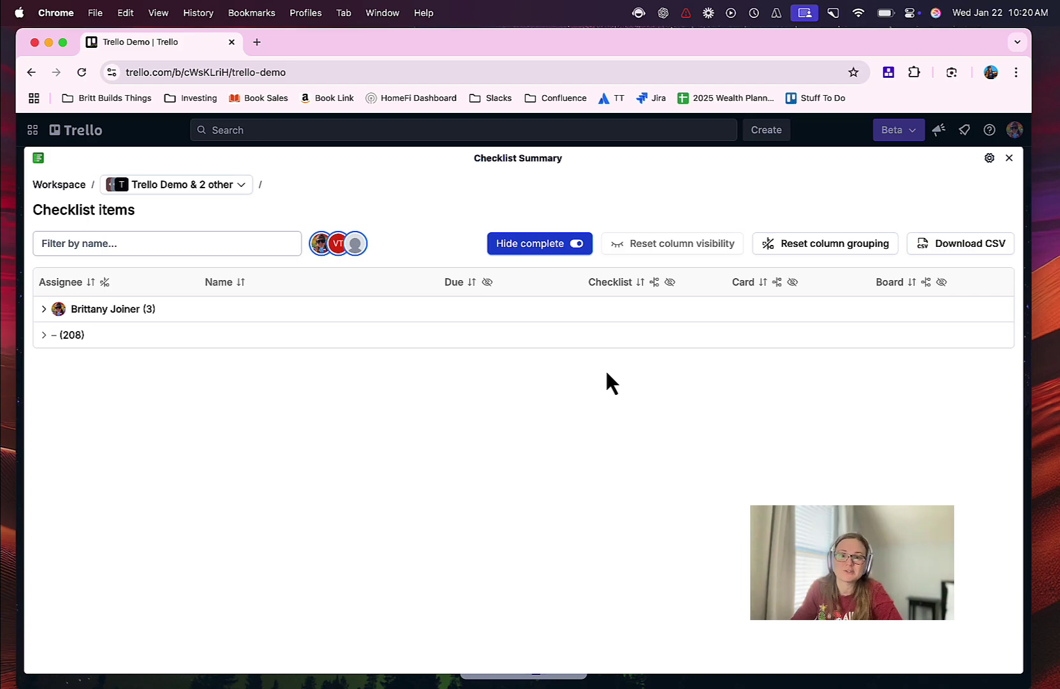
# Return to the board and look over the Inbox card's details
pyautogui.click(1010, 158)
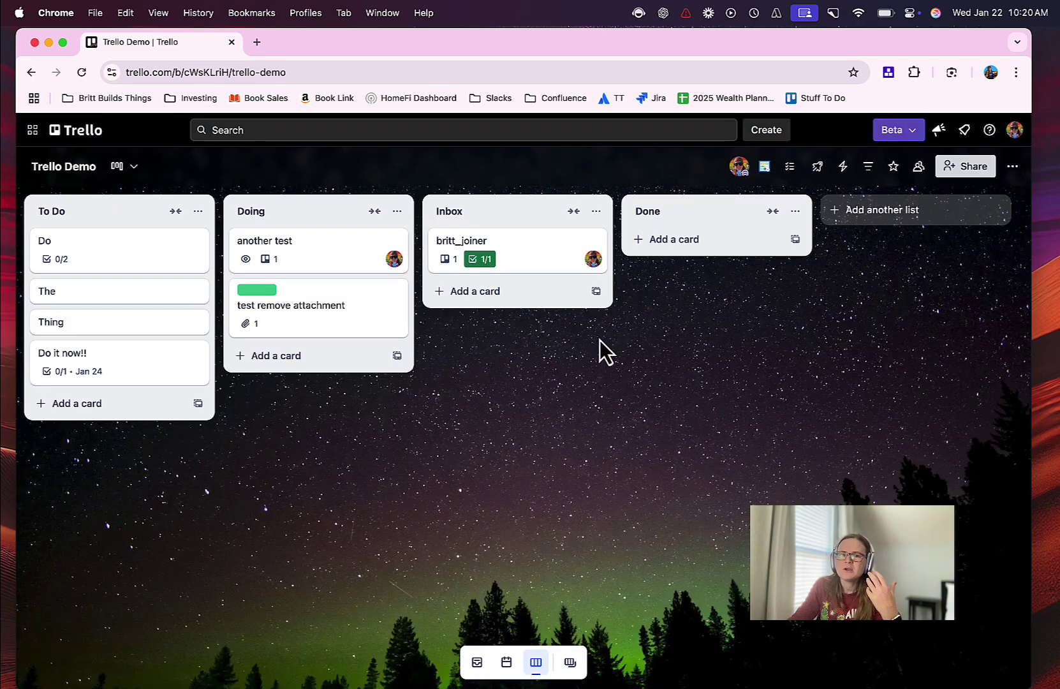
pyautogui.click(543, 259)
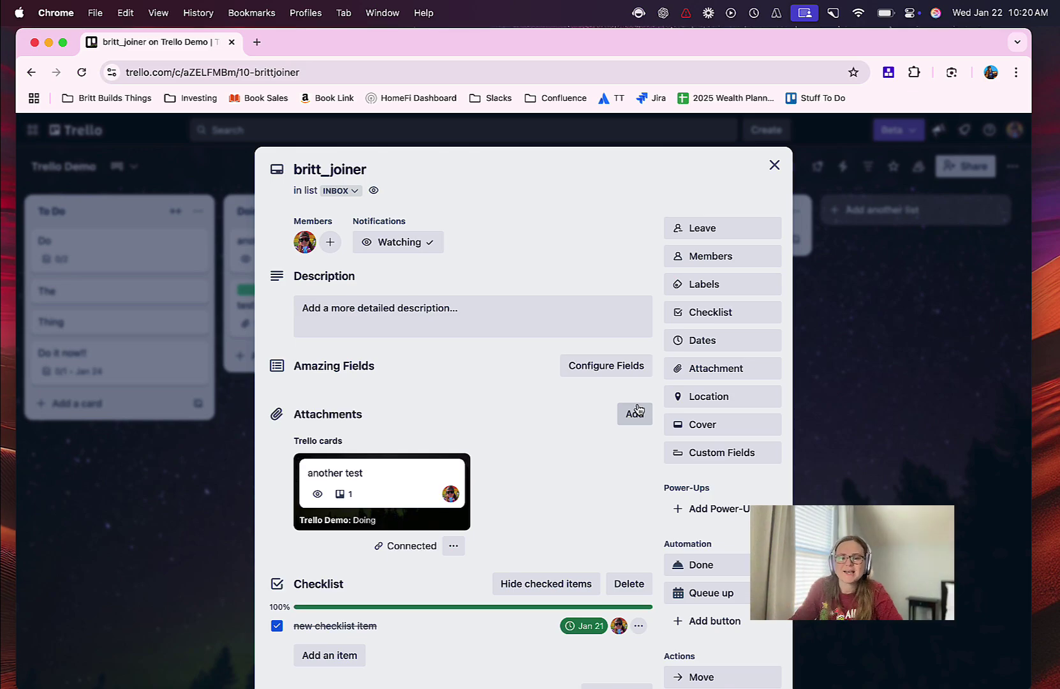
pyautogui.scroll(-2, 638, 409)
pyautogui.scroll(2, 877, 334)
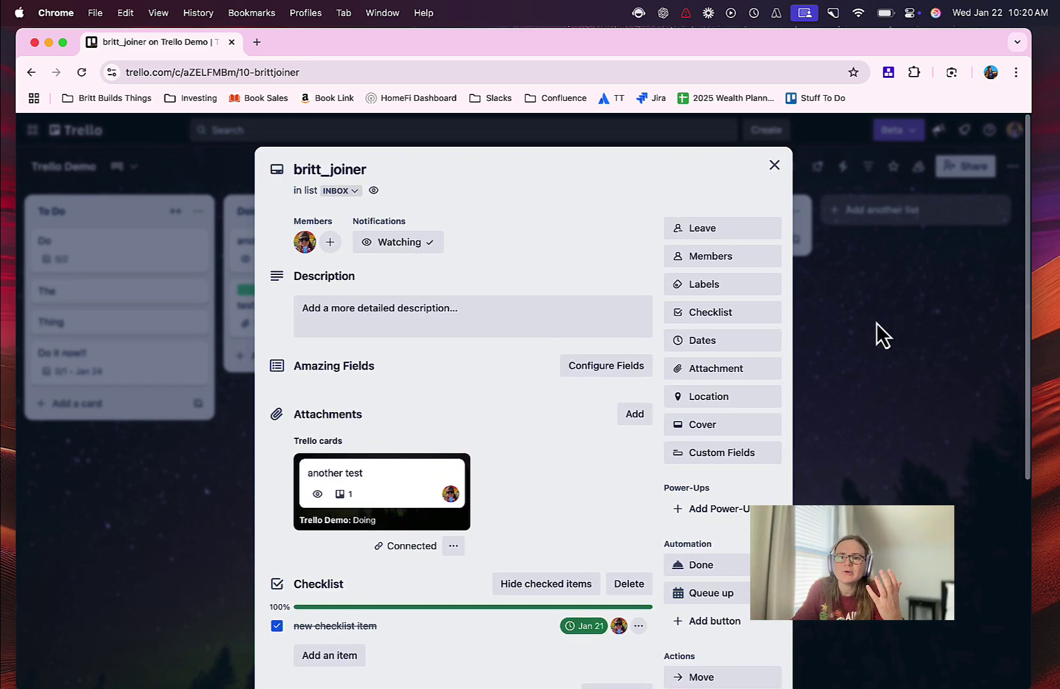
pyautogui.click(896, 294)
# Create a 'write a book' card in the Inbox list and open it
pyautogui.click(523, 293)
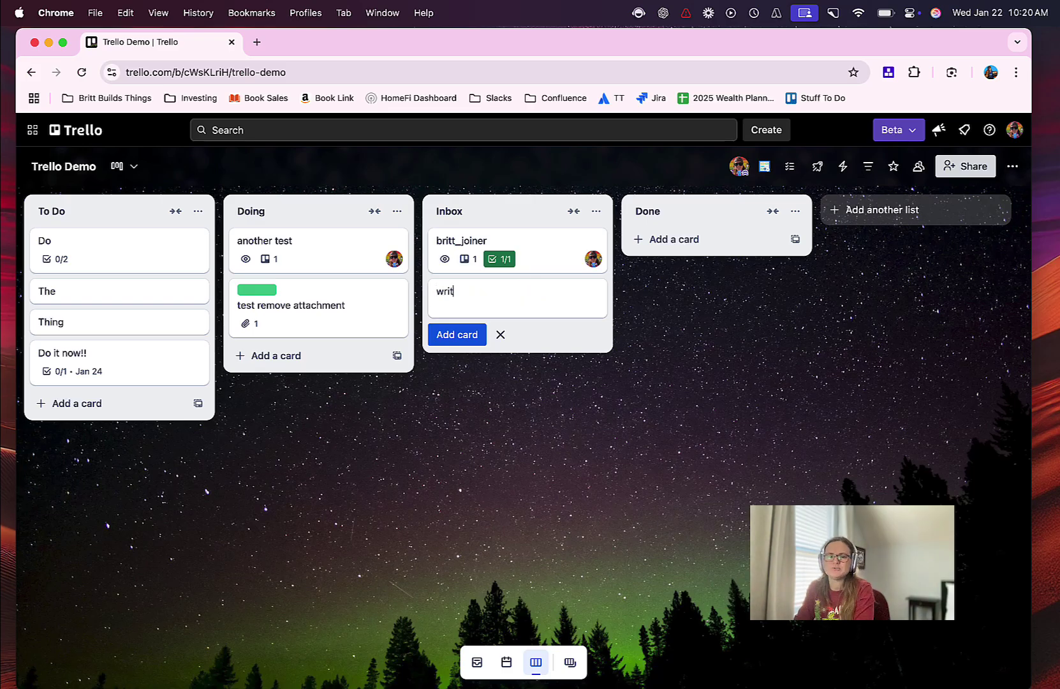
pyautogui.write('write a book')
pyautogui.press('Return')
pyautogui.click(511, 295)
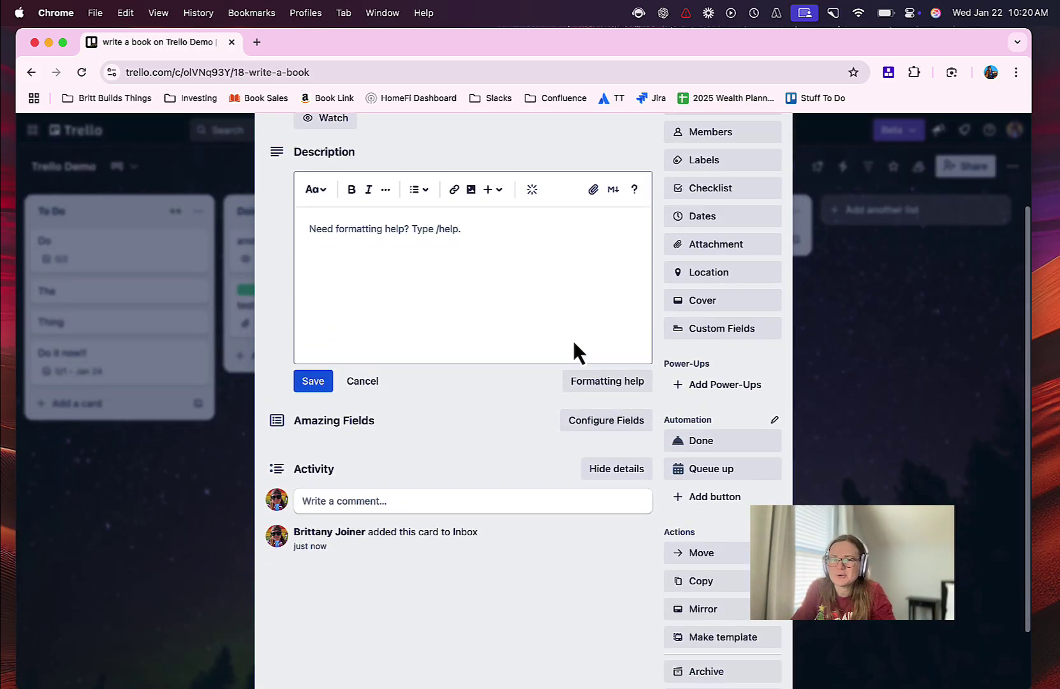
# Add a checklist with items 'draft an outline', 'write chapter 1' and 'review chapter 2'
pyautogui.scroll(-2, 572, 338)
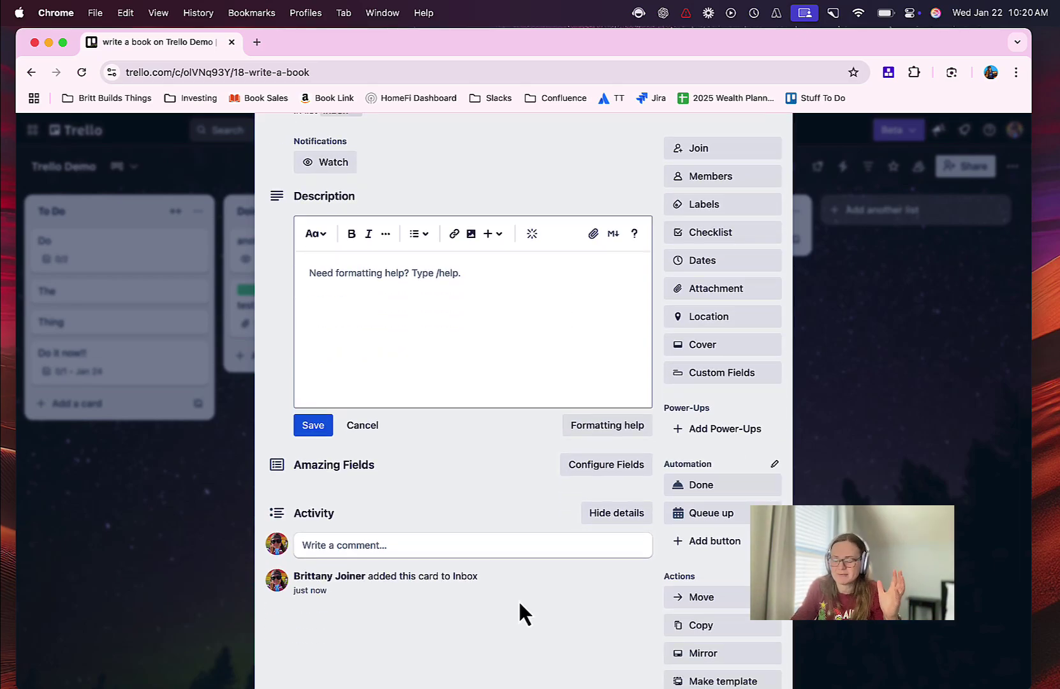
pyautogui.press('-')
pyautogui.press('Return')
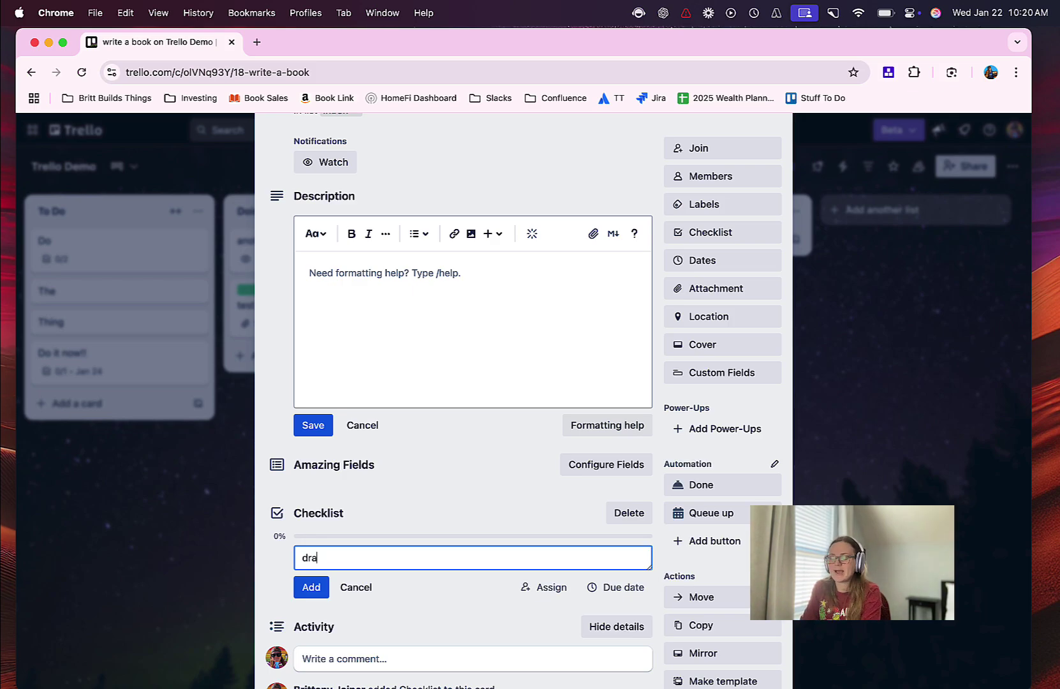
pyautogui.write('draft an outline')
pyautogui.press('Return')
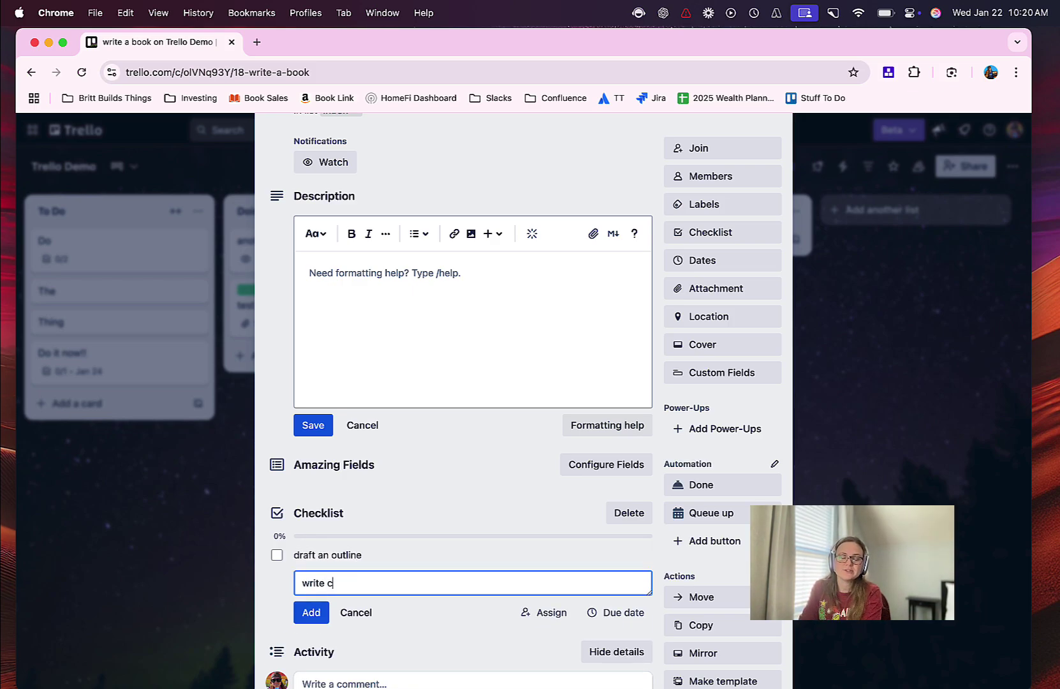
pyautogui.write('write chapter 1')
pyautogui.press('Return')
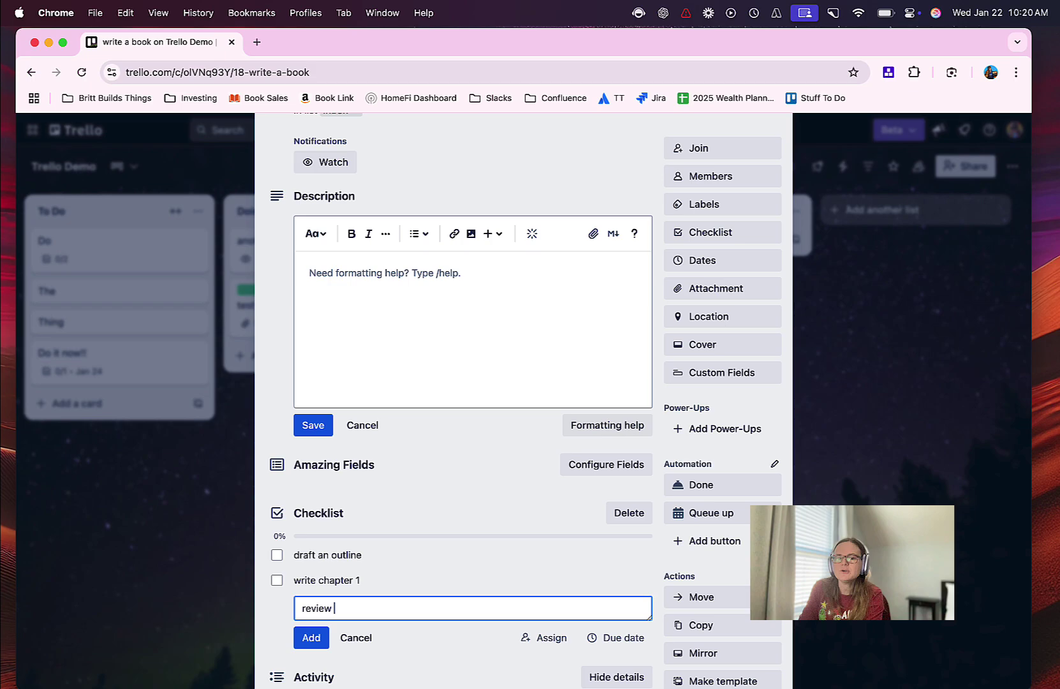
pyautogui.write('review chapter ')
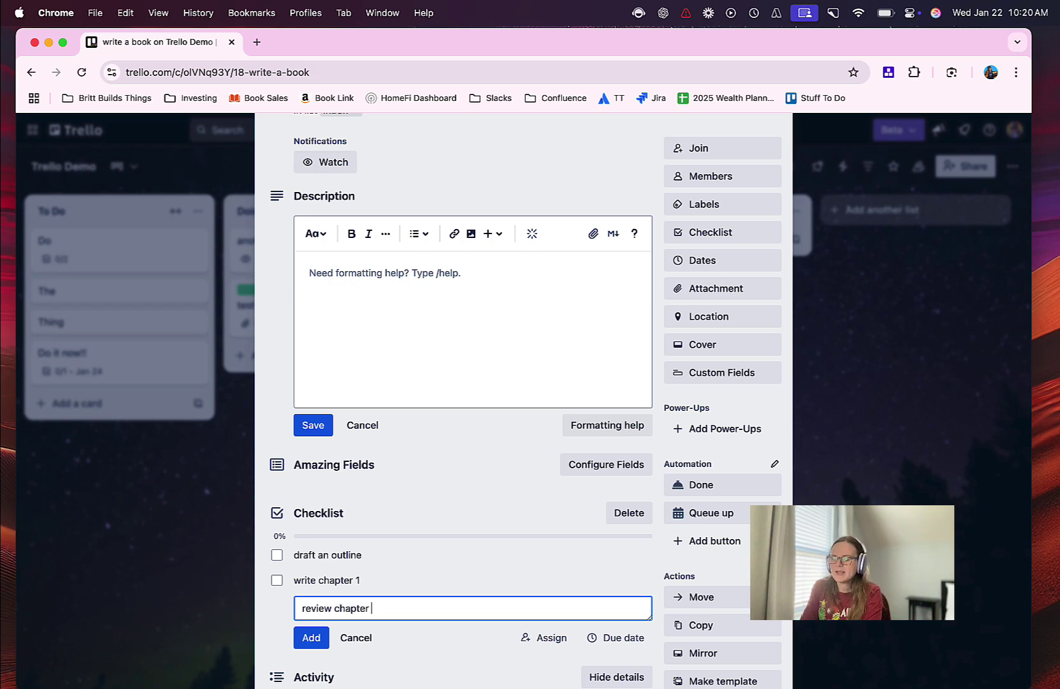
pyautogui.write('2')
pyautogui.press('Return')
# Mark 'draft an outline' complete so the checklist shows 33%
pyautogui.scroll(-2, 443, 511)
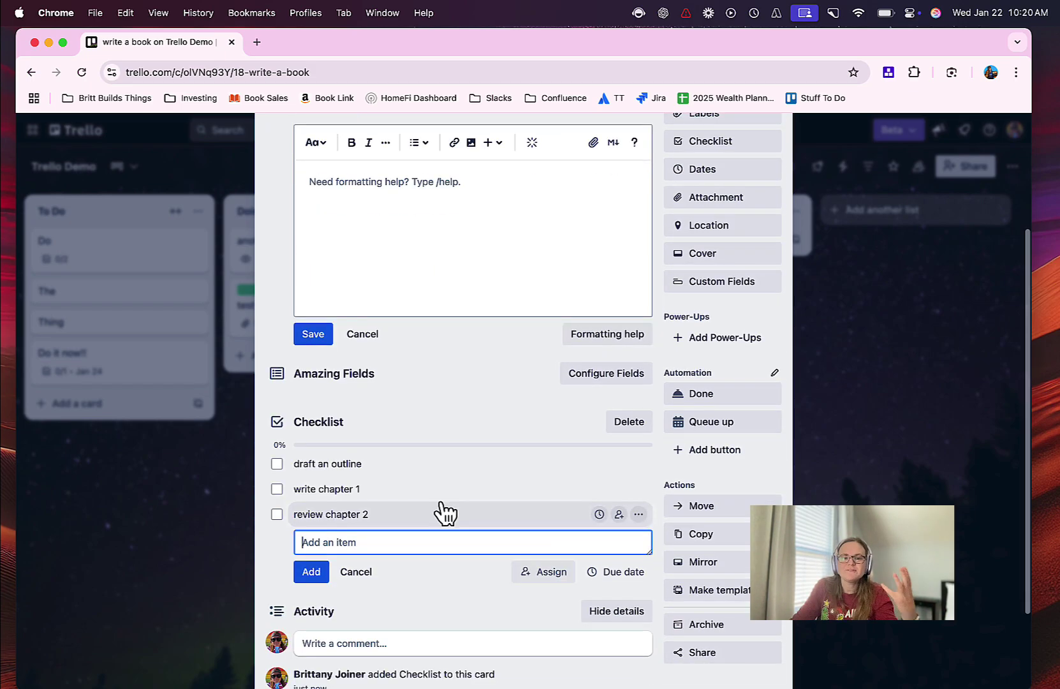
pyautogui.click(276, 464)
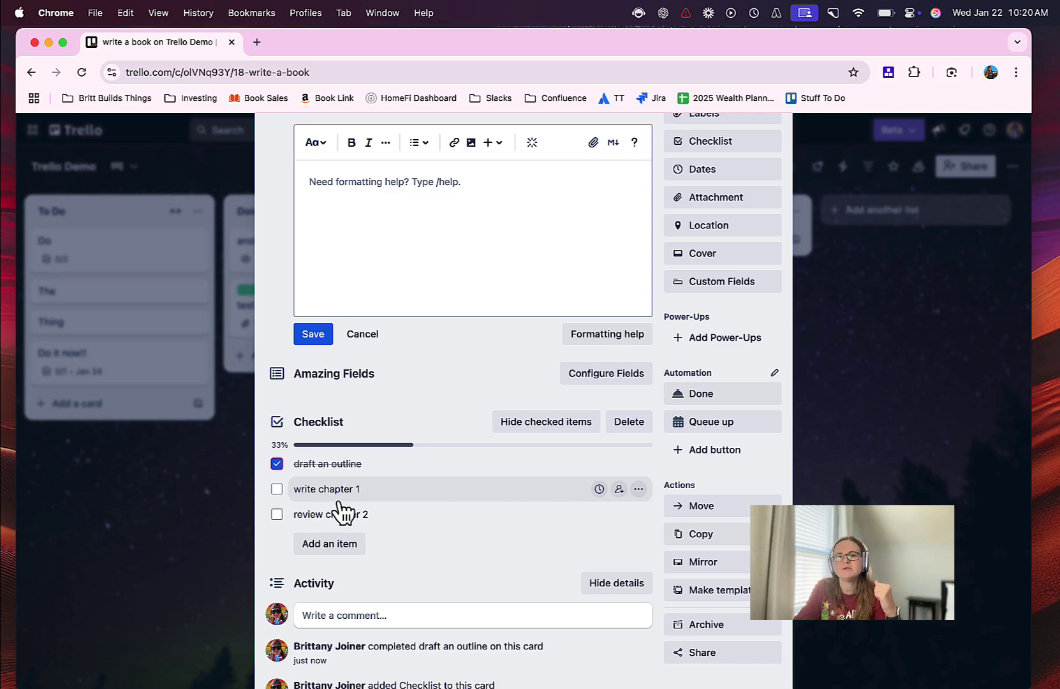
pyautogui.scroll(1, 357, 511)
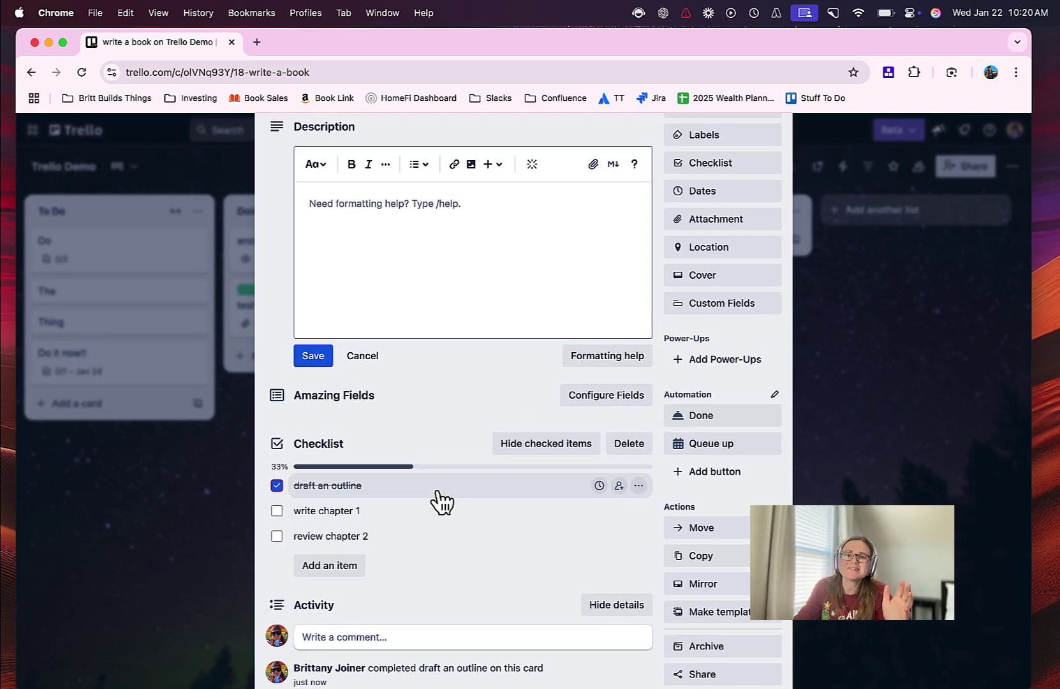
pyautogui.scroll(3, 440, 501)
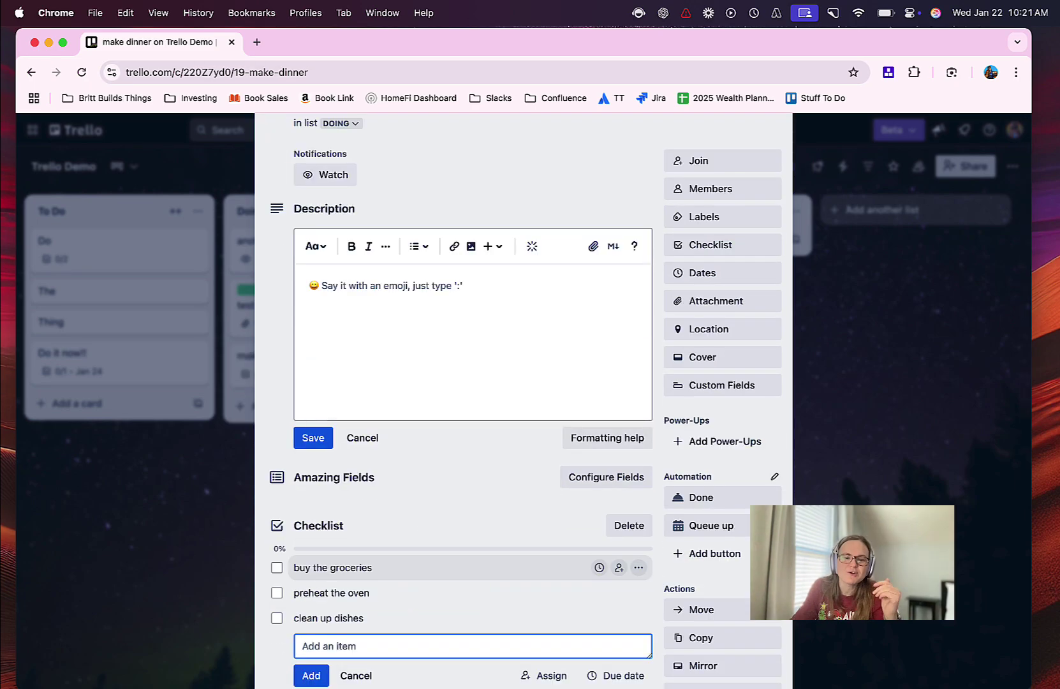
pyautogui.scroll(-3, 430, 551)
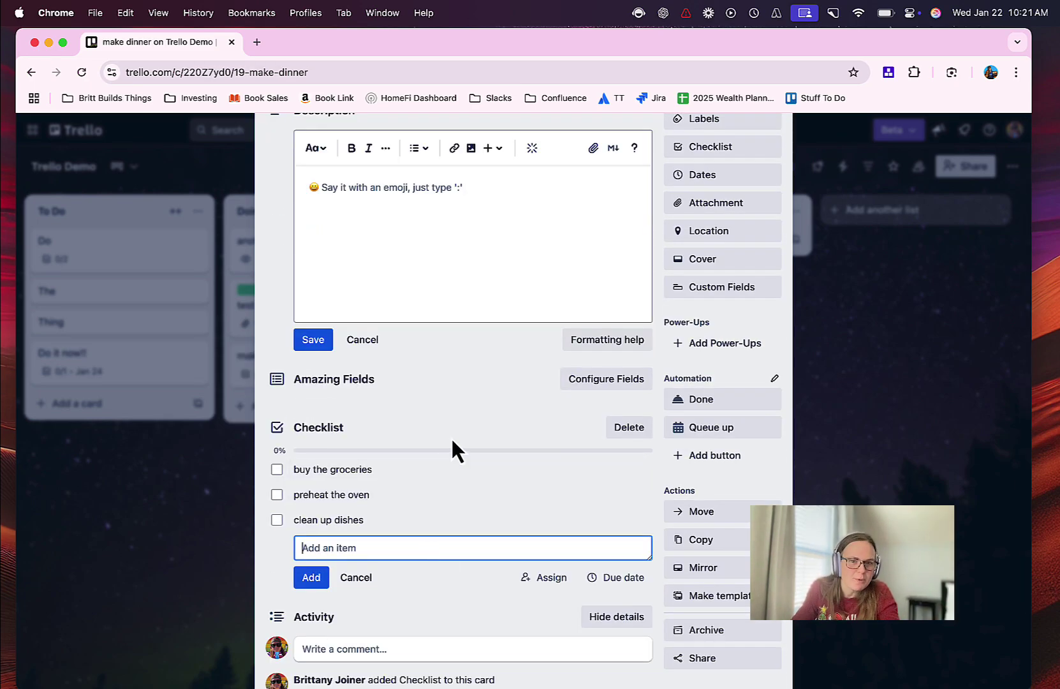
# Assign 'buy the groceries' to the board member and set 'preheat the oven' due Jan 21
pyautogui.click(618, 470)
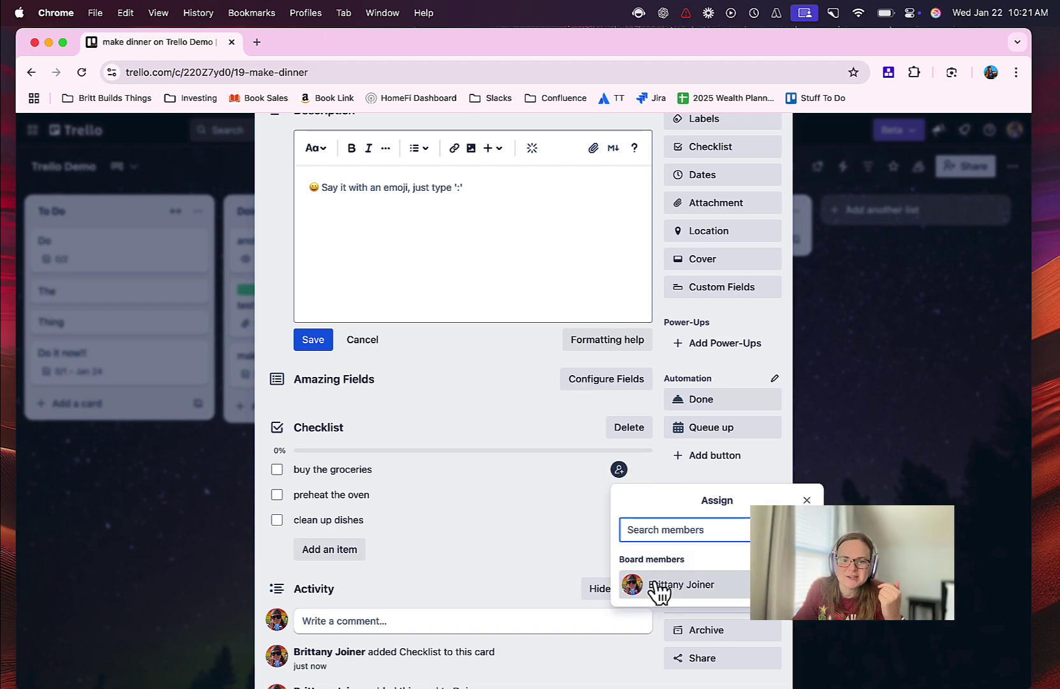
pyautogui.click(657, 586)
pyautogui.click(619, 495)
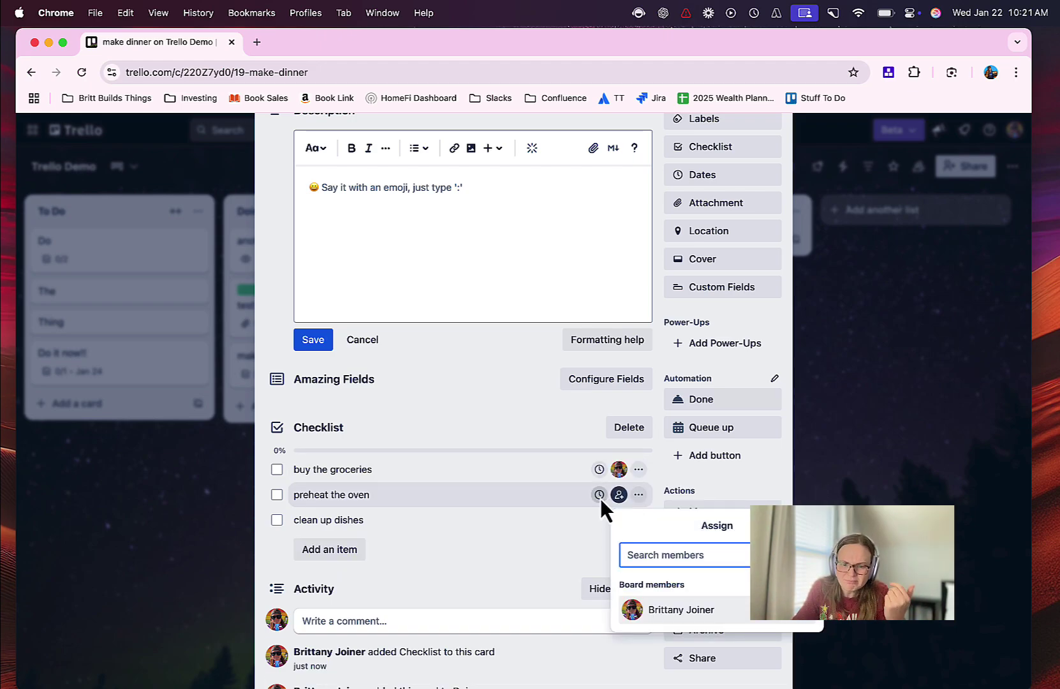
pyautogui.click(599, 496)
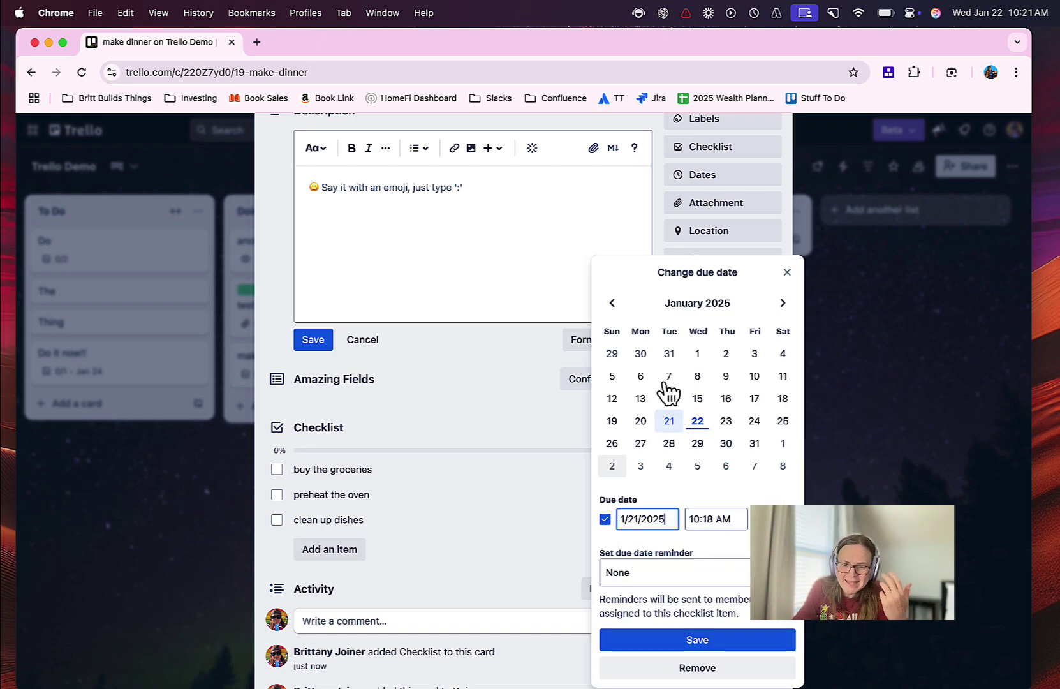
pyautogui.click(685, 640)
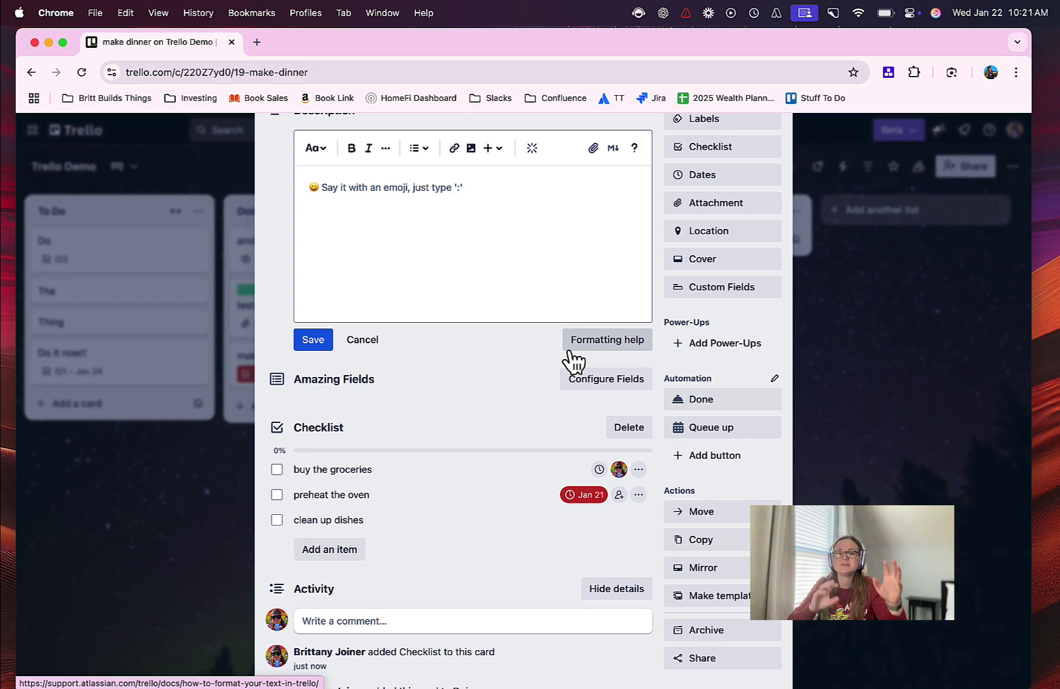
pyautogui.scroll(5, 574, 449)
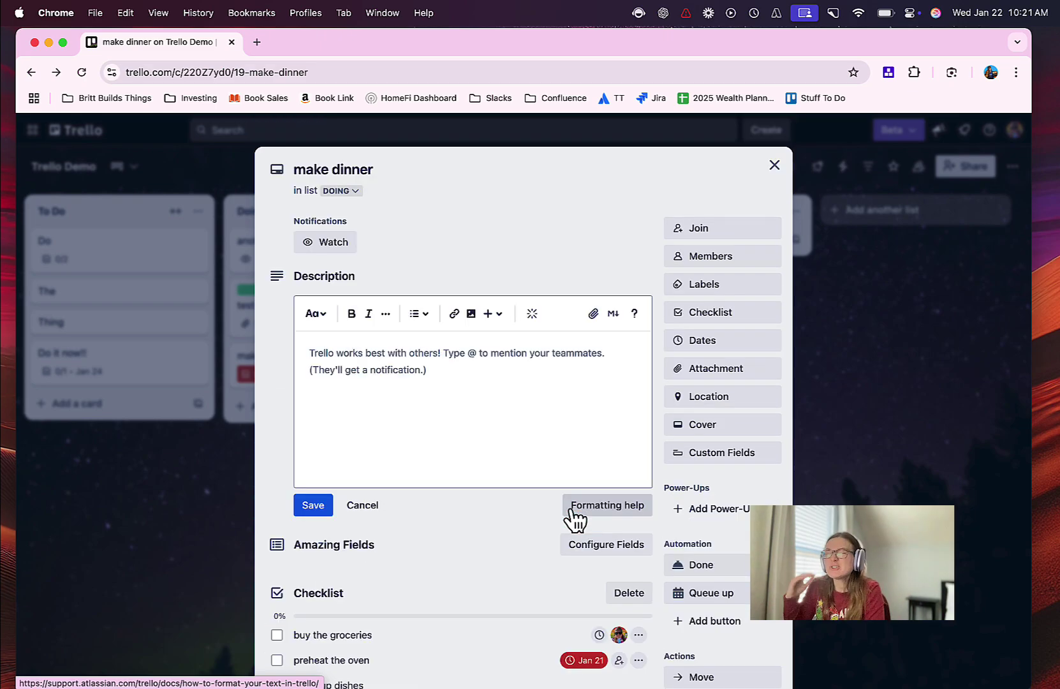
# Load the 'Power-Ups to Supercharge Your Boards' board in a new tab from its copied address
pyautogui.press('super+t')
pyautogui.write('https://trello.com/b/7ldy1clc/team24-power-ups-to-supercharge-your-boards')
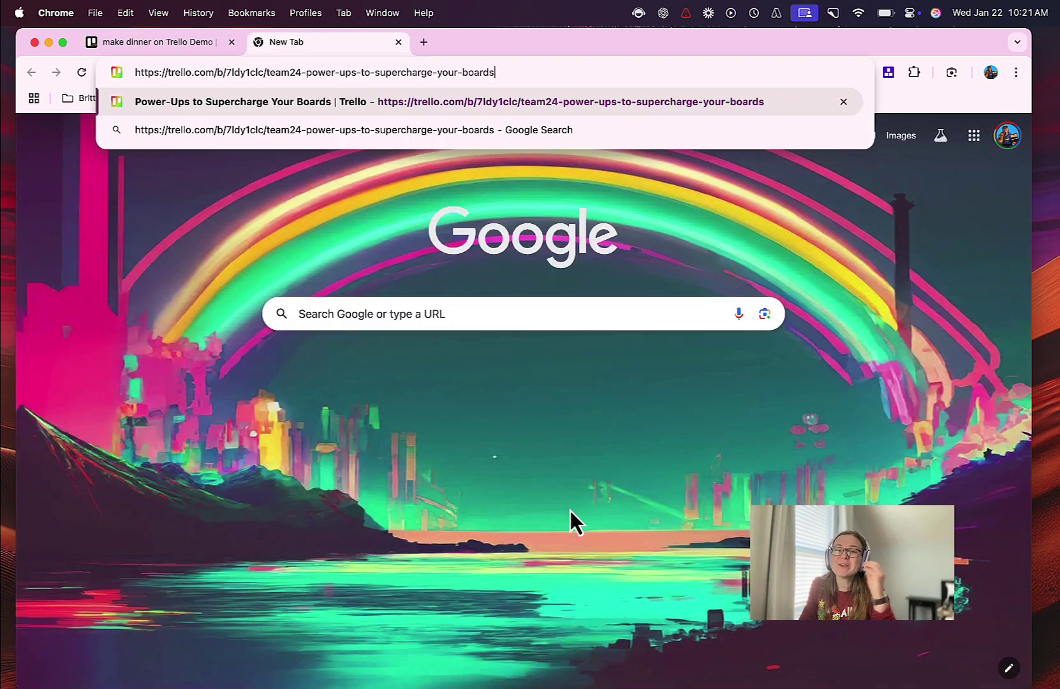
pyautogui.press('Return')
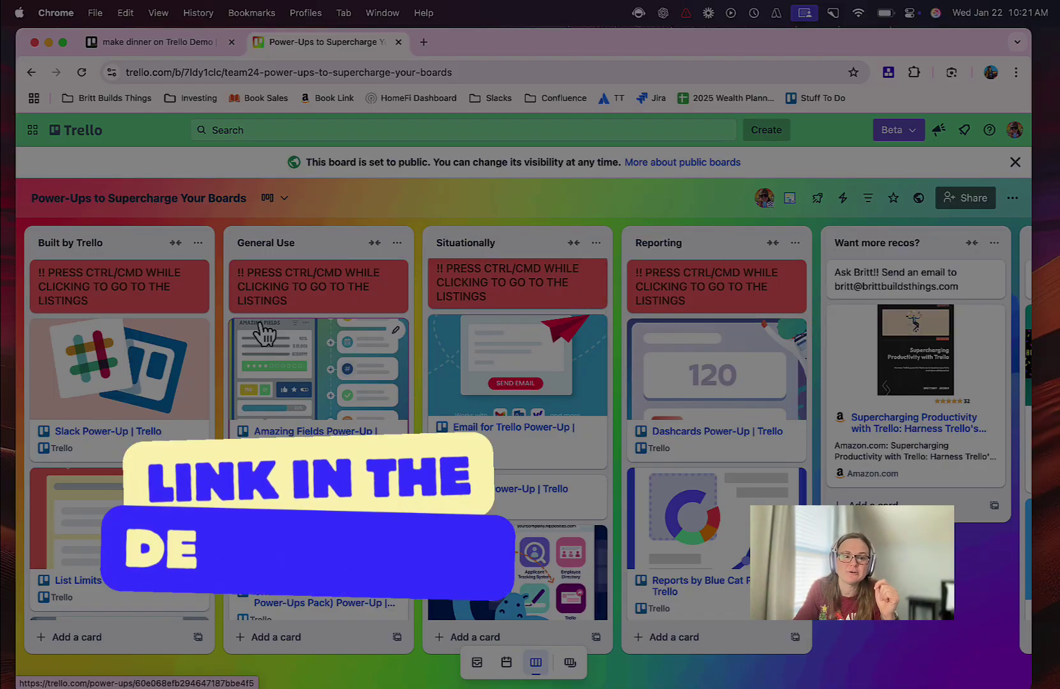
# Browse the recommended power-up lists by category, such as General Use
pyautogui.scroll(-1, 258, 335)
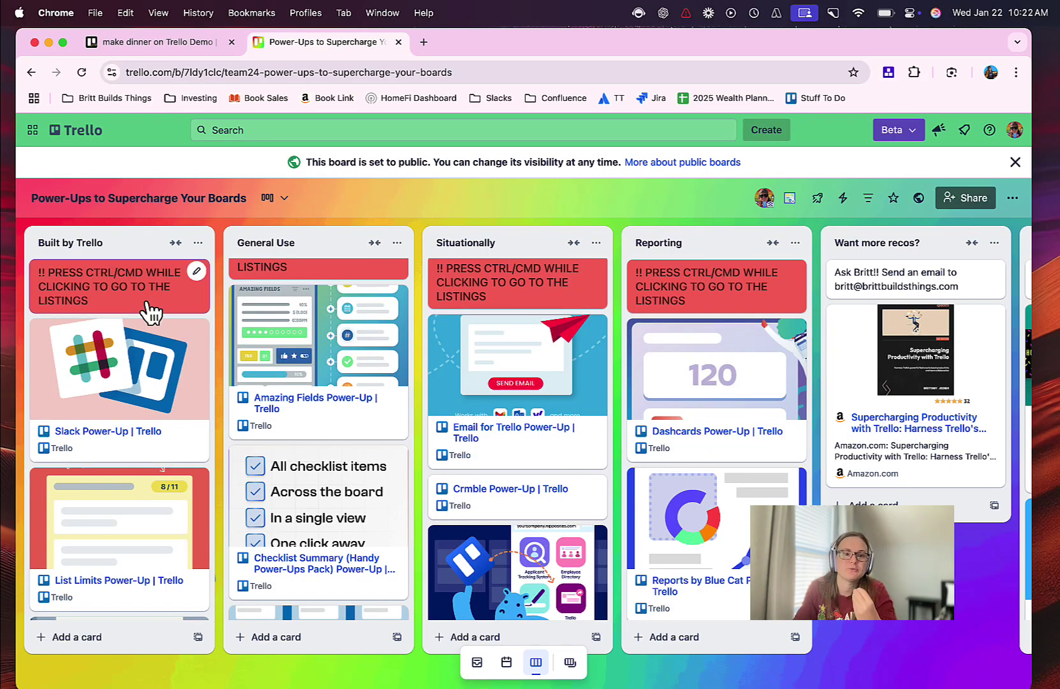
pyautogui.scroll(-2, 148, 311)
pyautogui.scroll(-10, 148, 311)
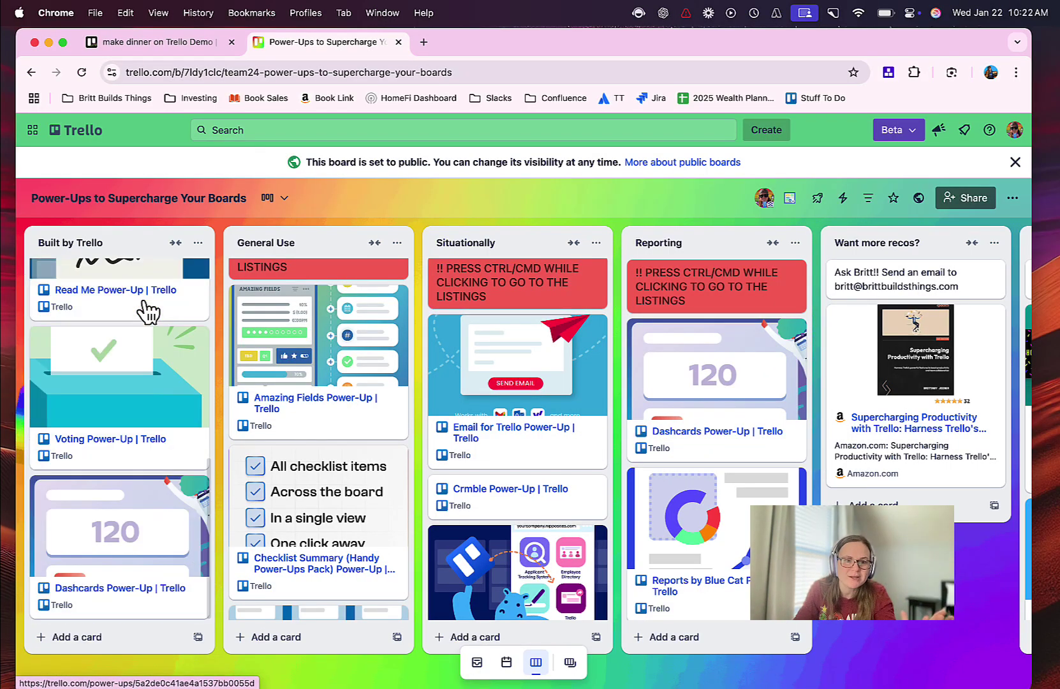
pyautogui.scroll(1, 266, 316)
pyautogui.scroll(-7, 266, 316)
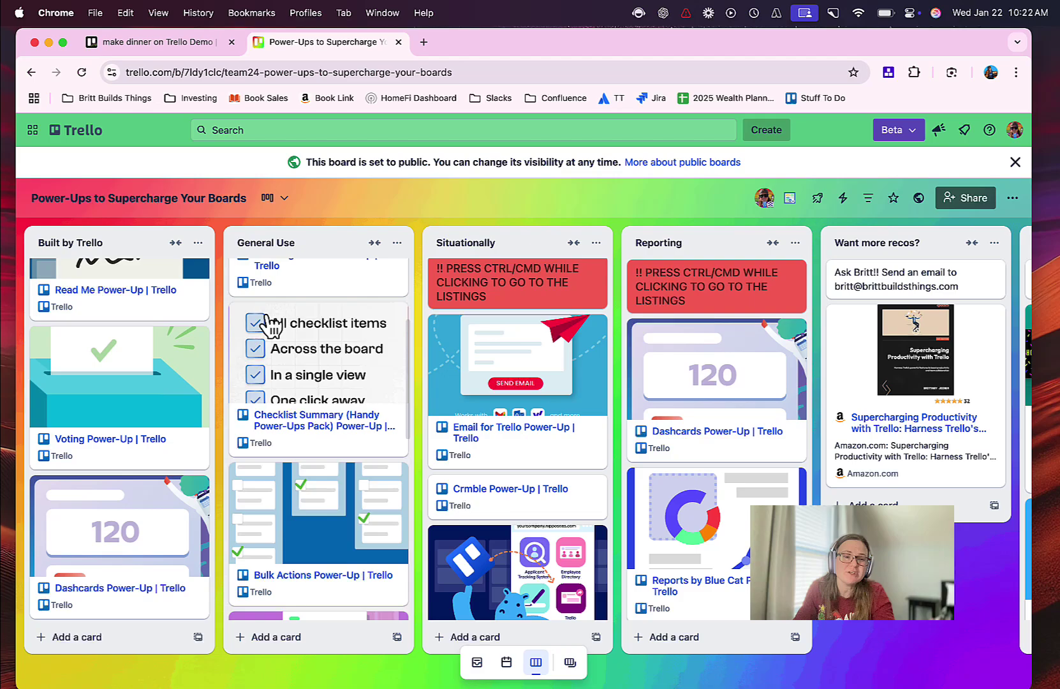
pyautogui.scroll(-8, 268, 326)
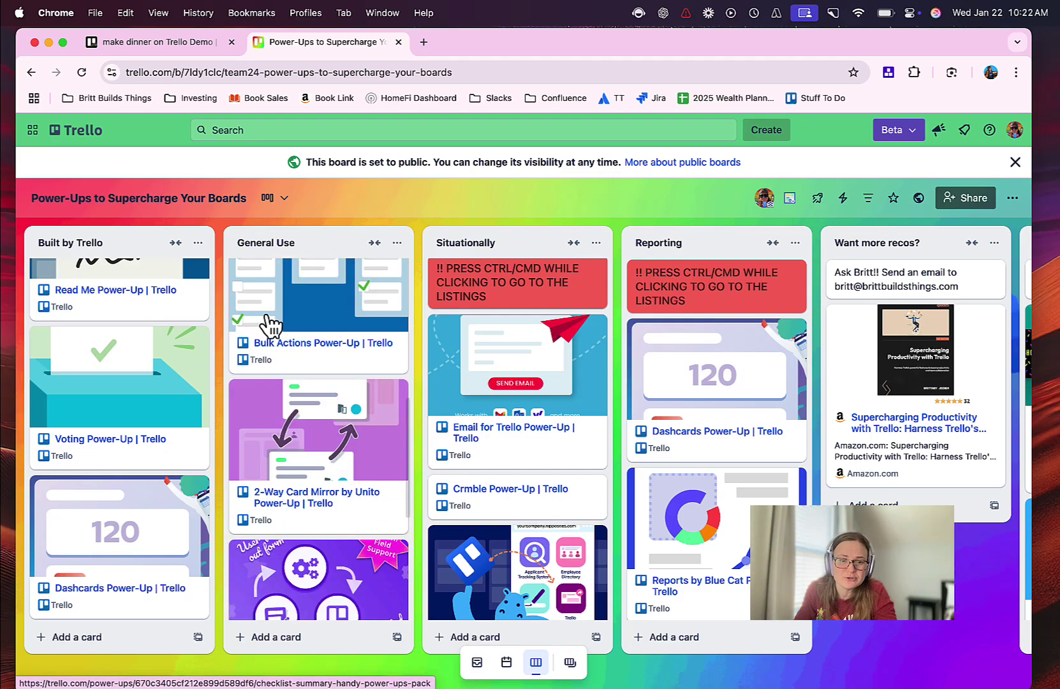
pyautogui.scroll(-3, 268, 326)
pyautogui.scroll(-2, 440, 348)
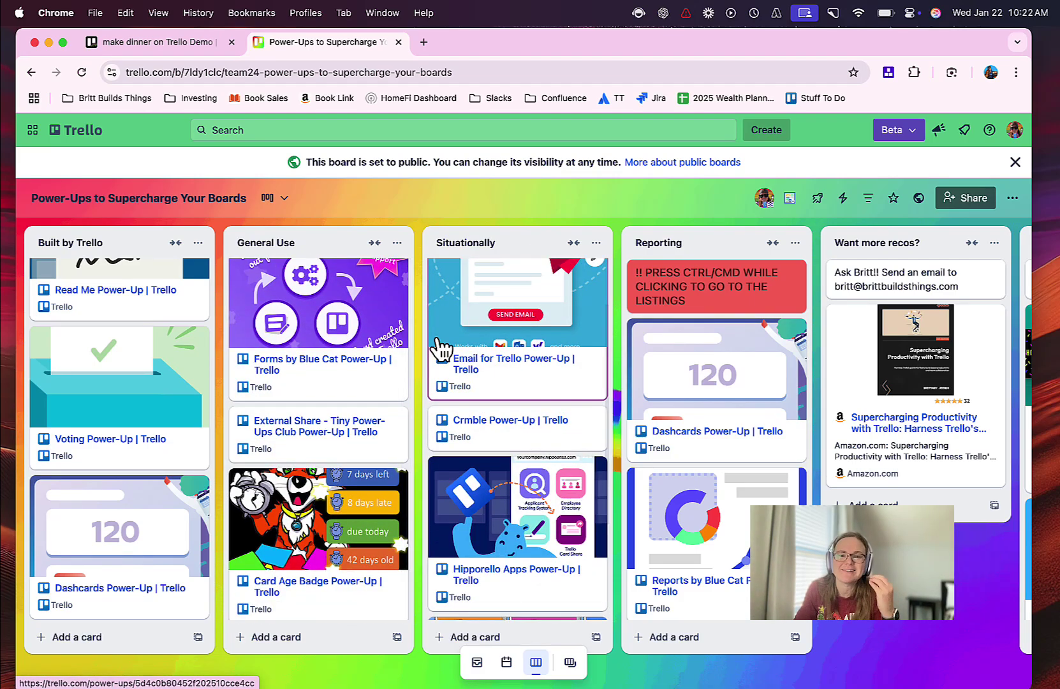
pyautogui.scroll(-2, 440, 347)
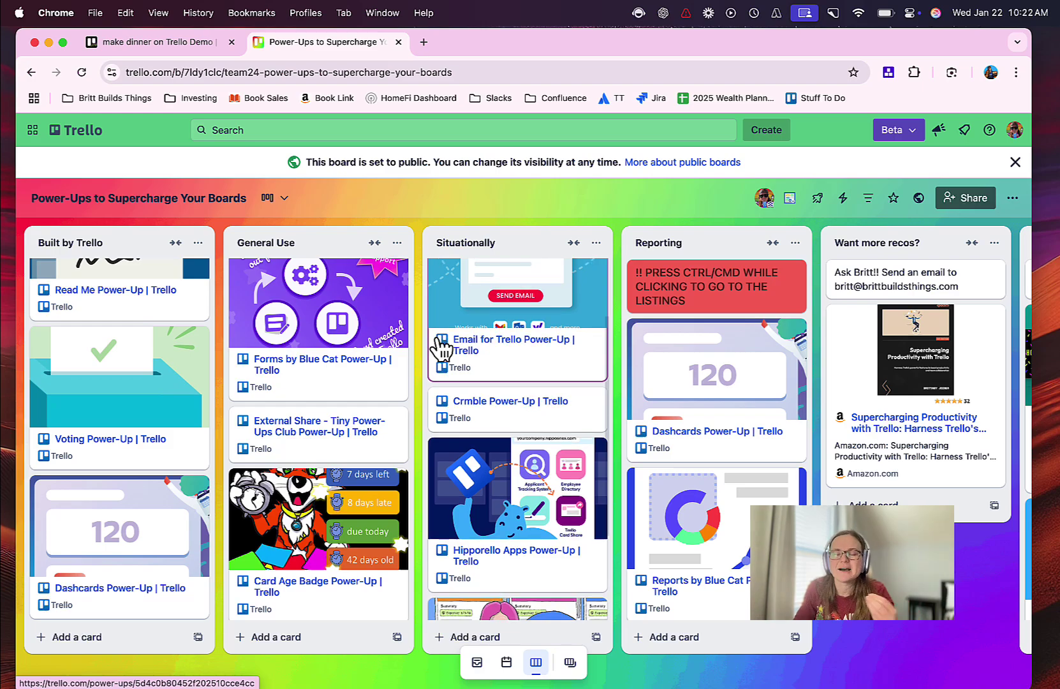
pyautogui.scroll(-3, 440, 348)
pyautogui.hscroll(2, 526, 567)
pyautogui.hscroll(1, 634, 533)
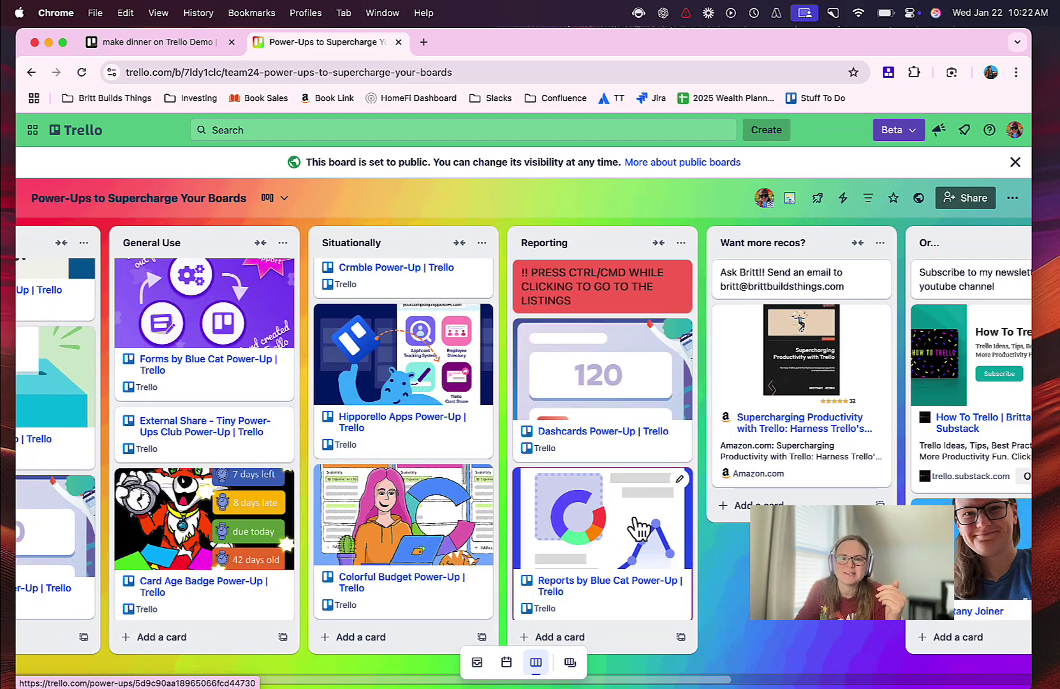
pyautogui.scroll(-3, 640, 528)
pyautogui.hscroll(-3, 638, 526)
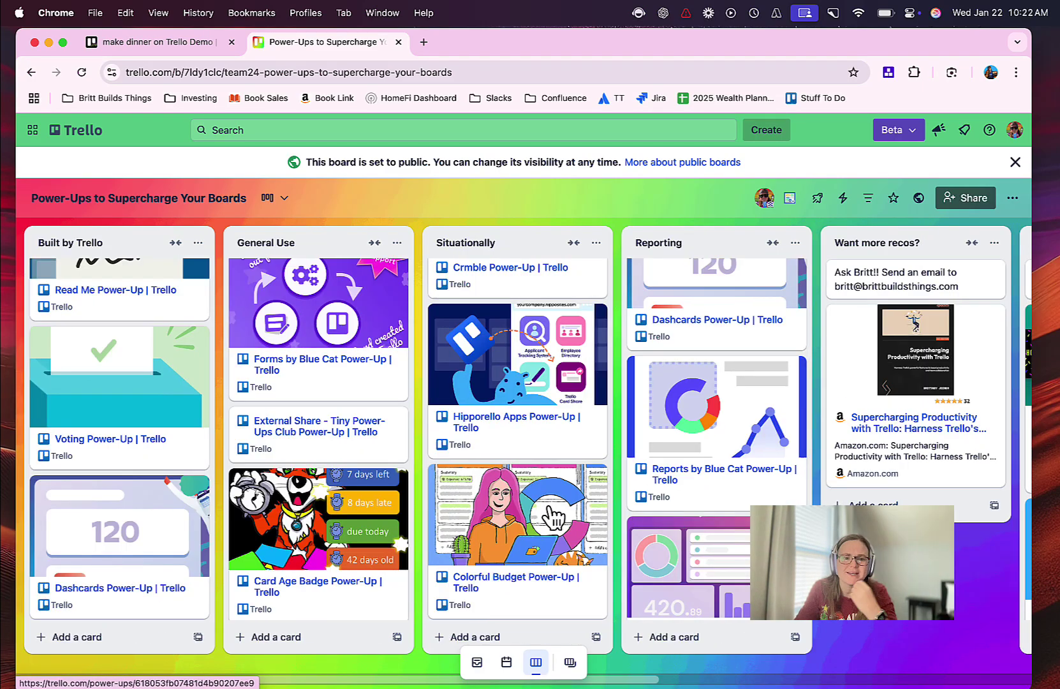
pyautogui.scroll(10, 330, 473)
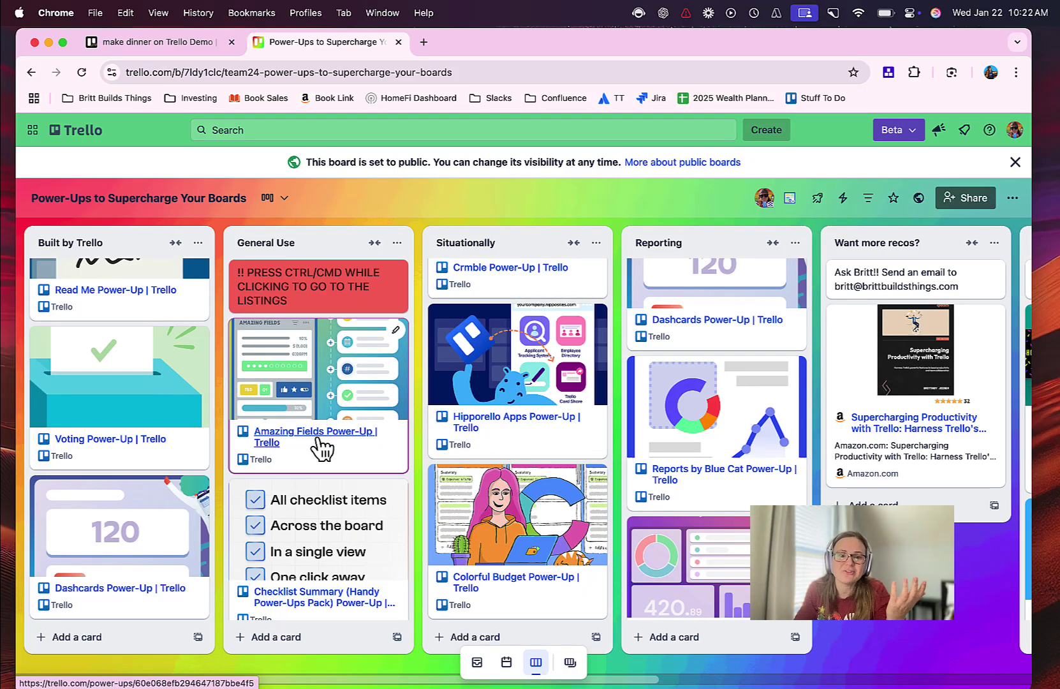
# Open the Amazing Fields Power-Up listing in a new tab, view it, then return to the board
pyautogui.keyDown('super'); pyautogui.click(338, 437); pyautogui.keyUp('super')
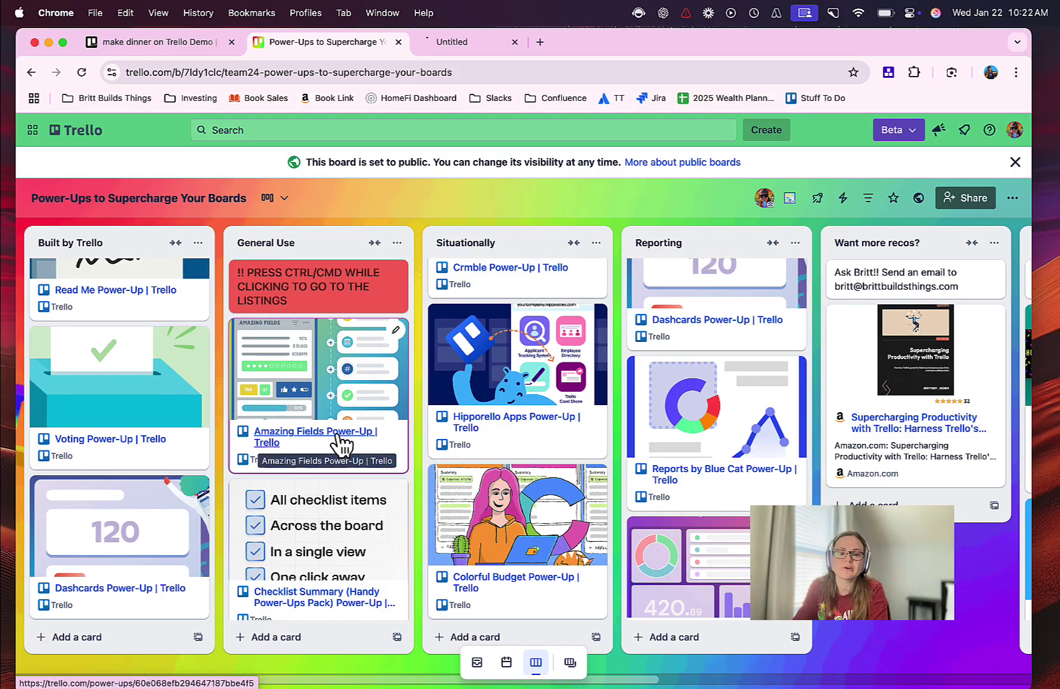
pyautogui.click(485, 43)
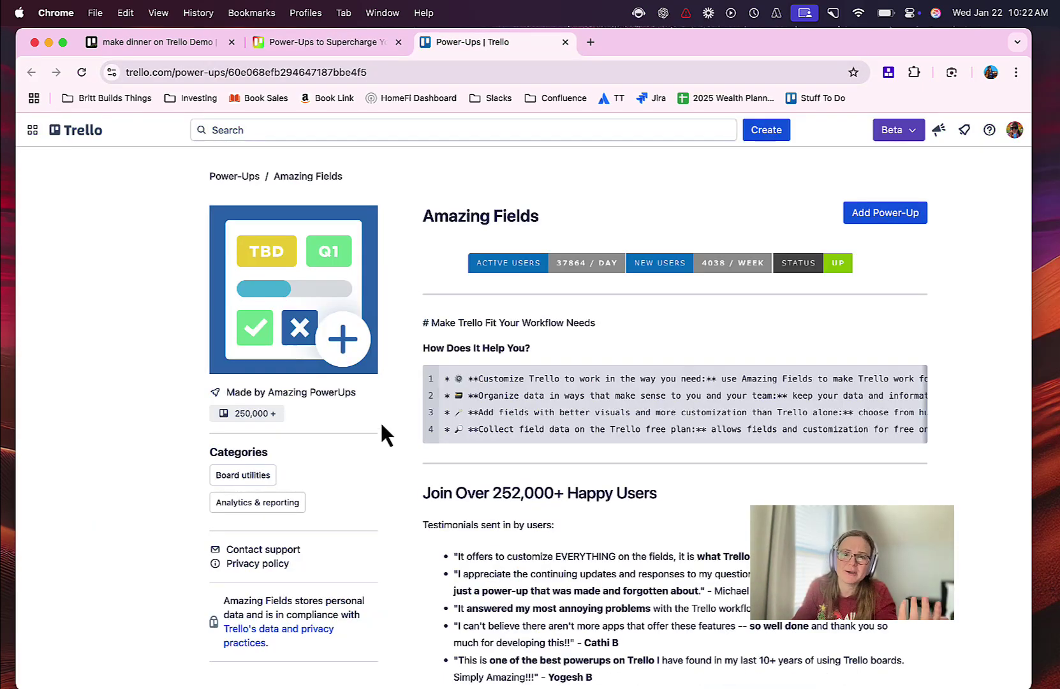
pyautogui.click(337, 43)
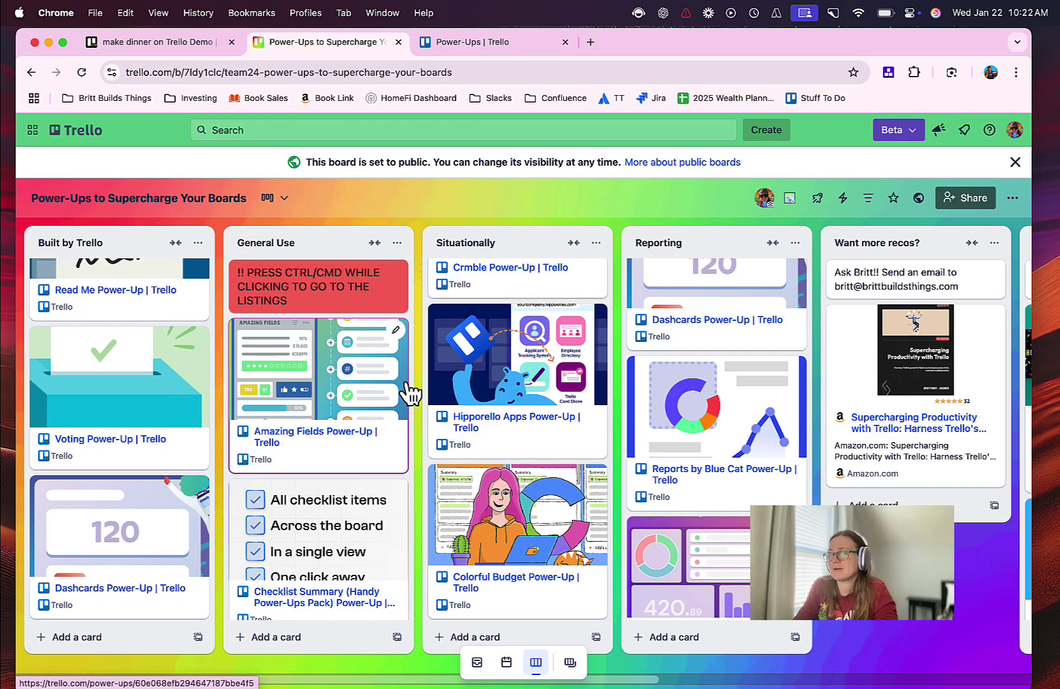